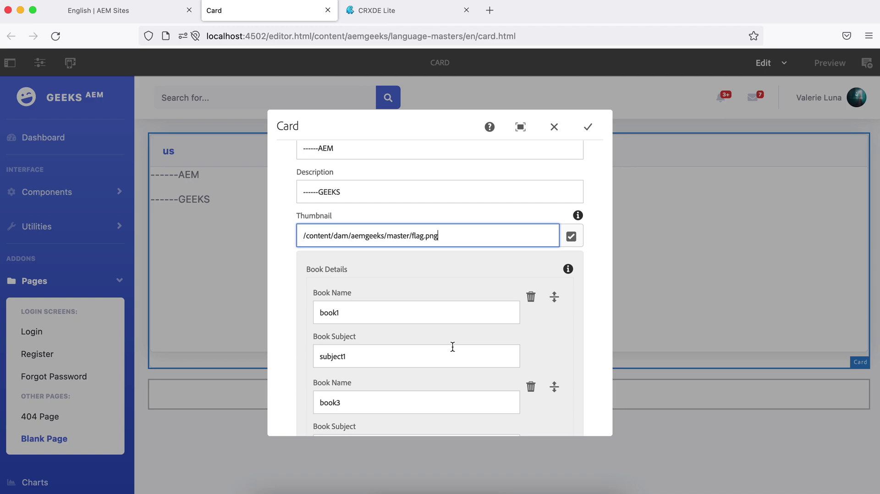
# Step: Save the Card's flag.png thumbnail and book details, then return to the English page list
pyautogui.click(590, 128)
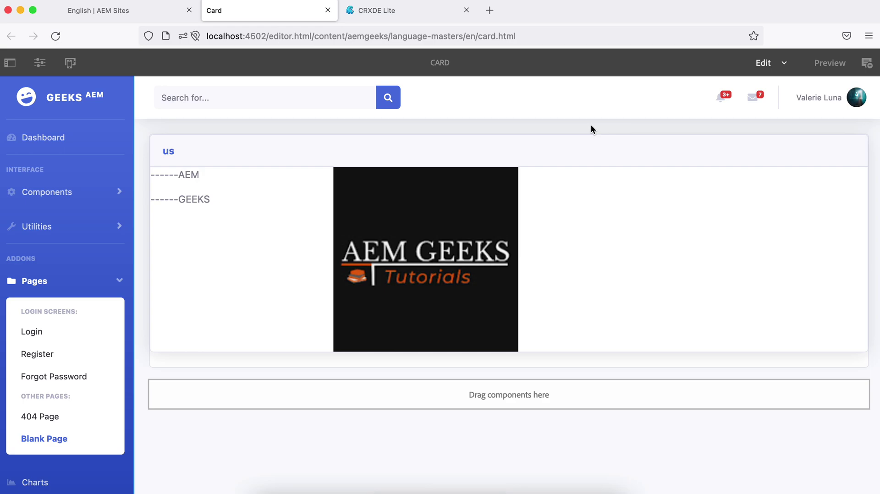
pyautogui.click(143, 13)
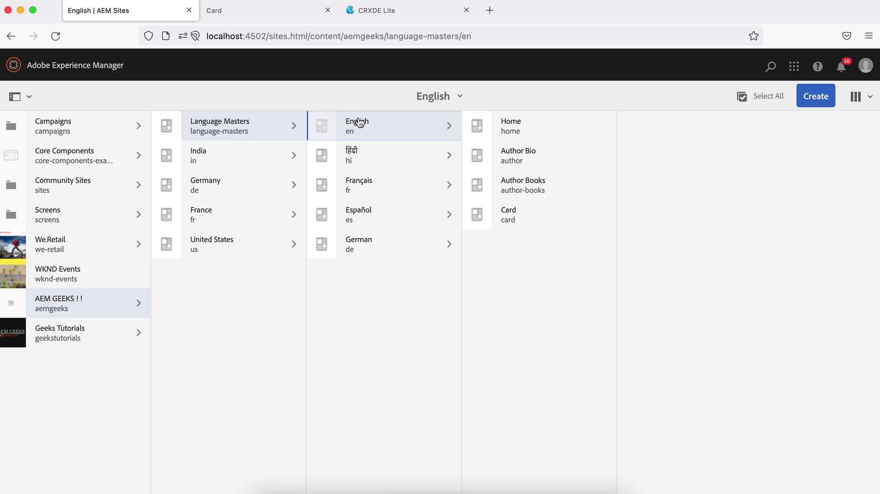
# Step: Roll the Flag page with all sub pages out immediately to its four live copies
pyautogui.click(477, 216)
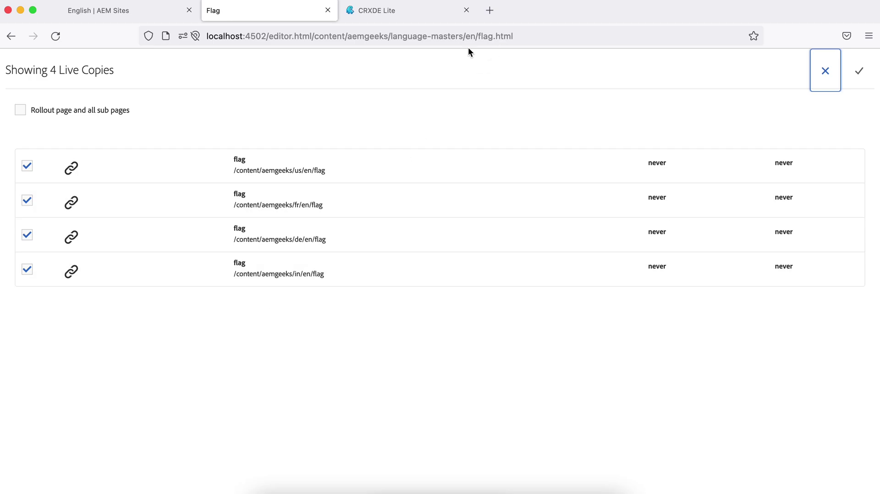
pyautogui.click(19, 112)
pyautogui.click(859, 70)
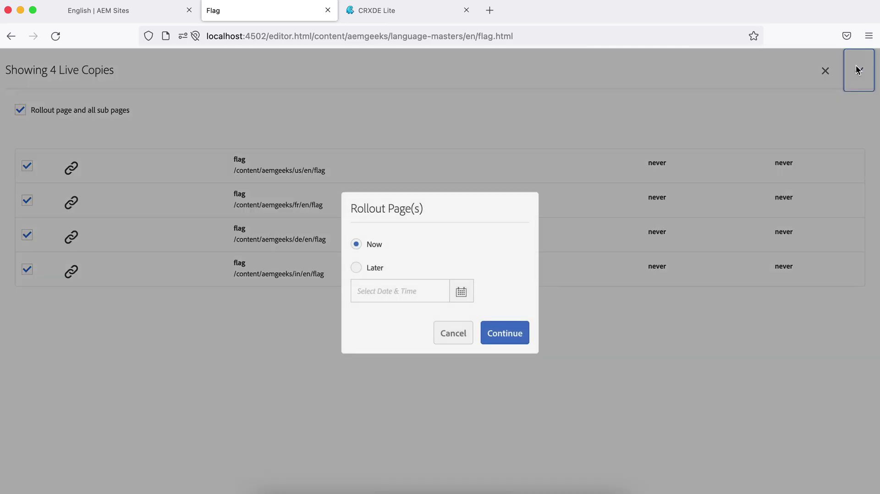
pyautogui.click(497, 335)
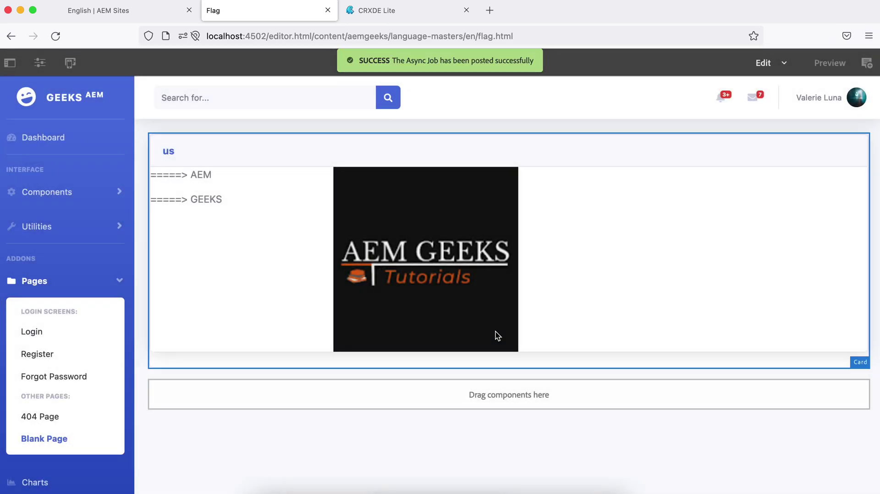
pyautogui.click(132, 12)
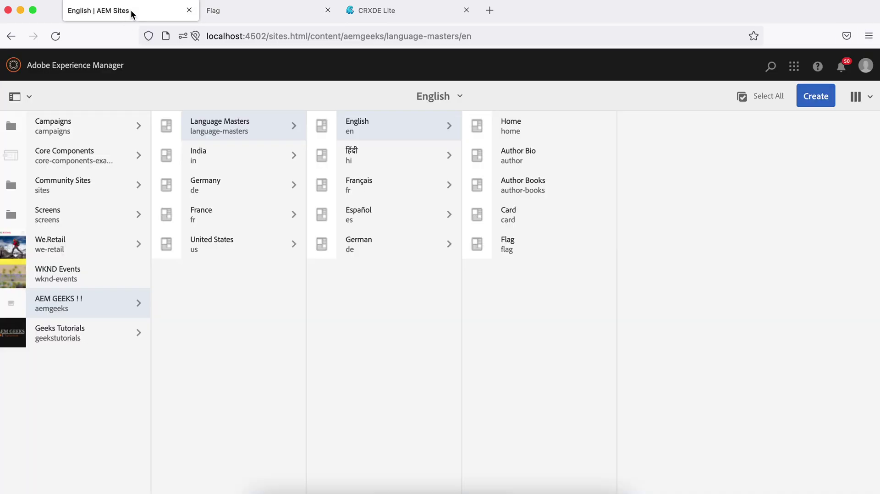
# Step: Browse the India and Germany sites and view their Flag live copy pages
pyautogui.click(225, 159)
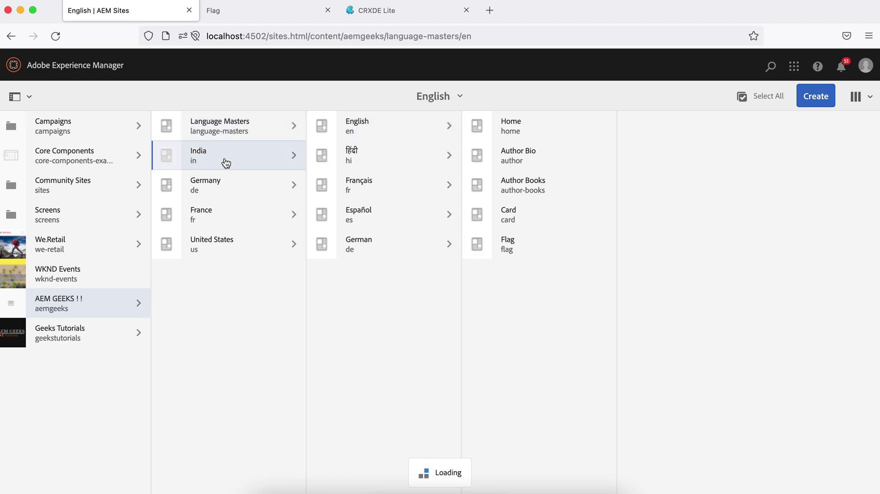
pyautogui.click(232, 180)
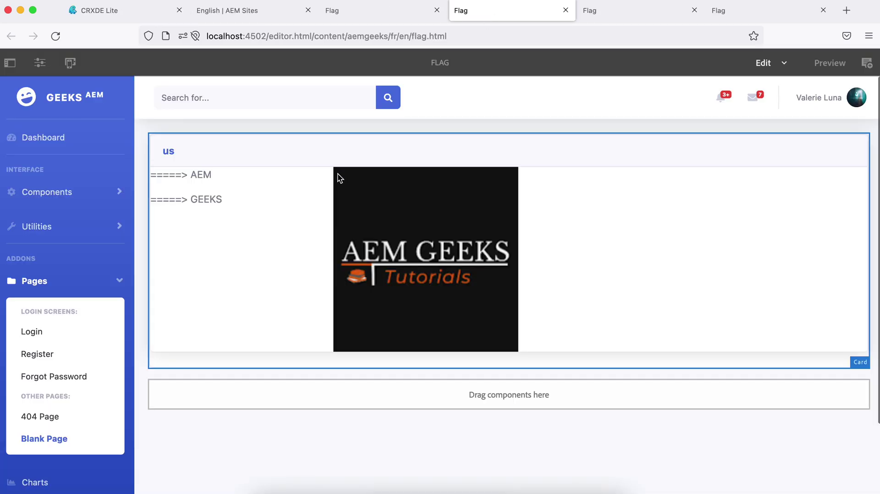
pyautogui.click(619, 12)
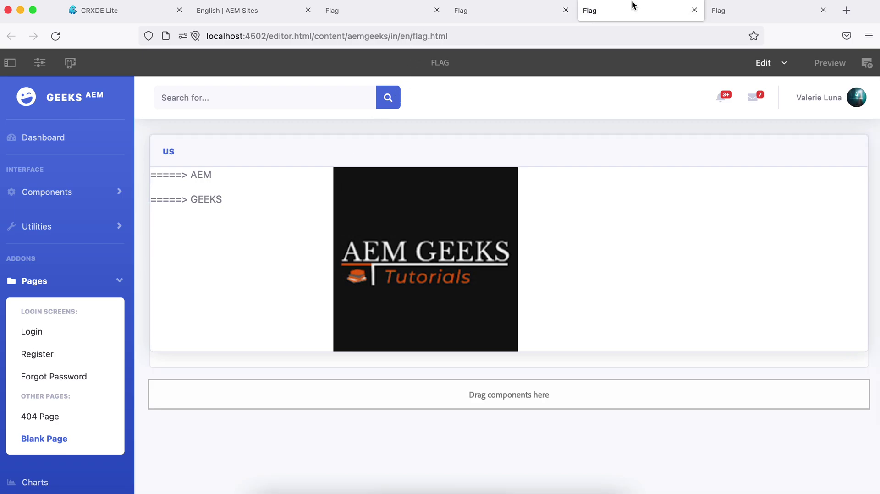
pyautogui.click(793, 12)
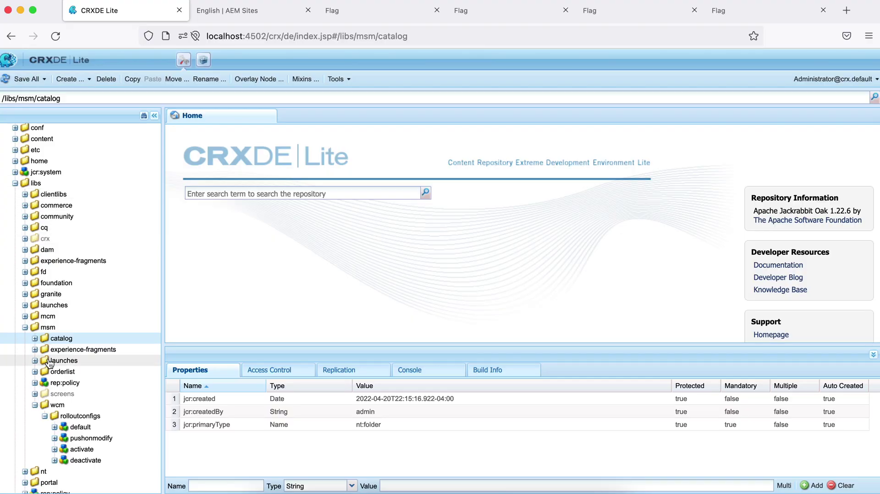
# Step: Expand the default rollout config and inspect its contentUpdate action and properties
pyautogui.scroll(-1, 59, 404)
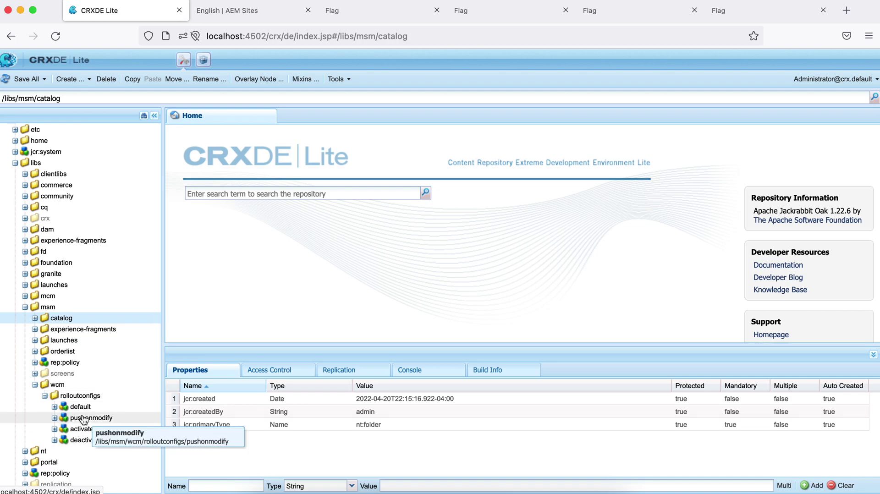
pyautogui.doubleClick(70, 318)
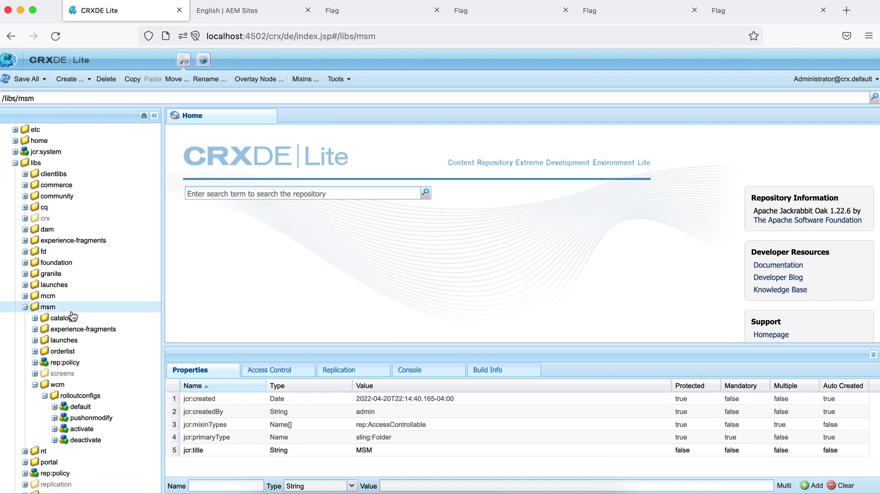
pyautogui.doubleClick(70, 318)
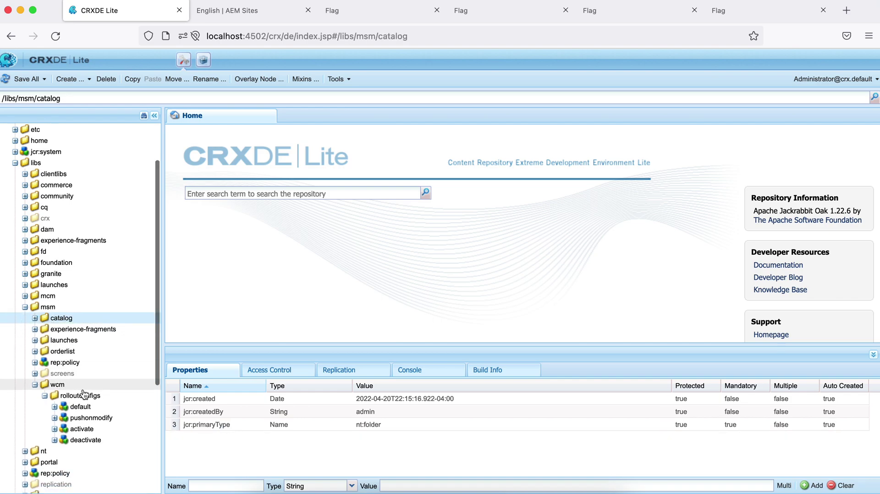
pyautogui.scroll(-4, 82, 408)
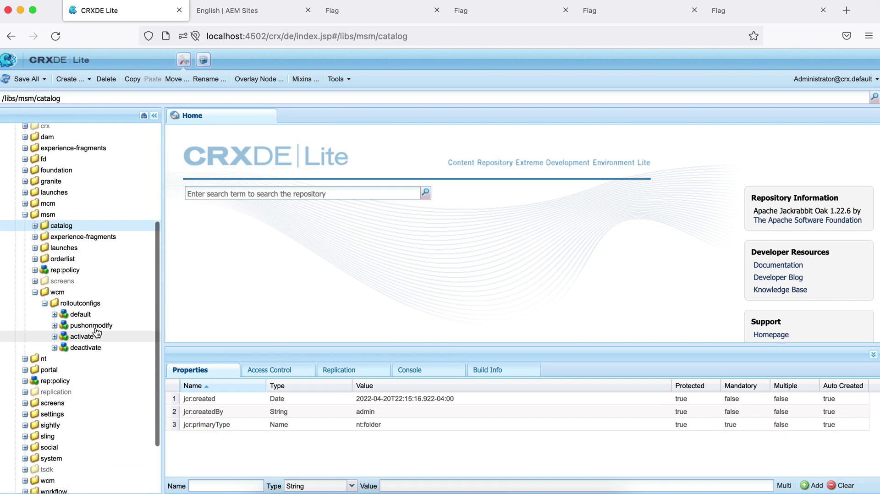
pyautogui.doubleClick(88, 316)
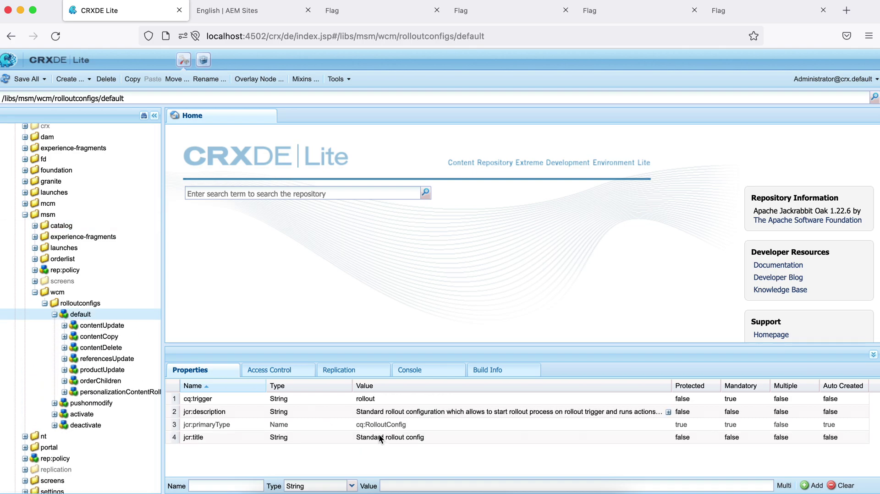
pyautogui.click(102, 326)
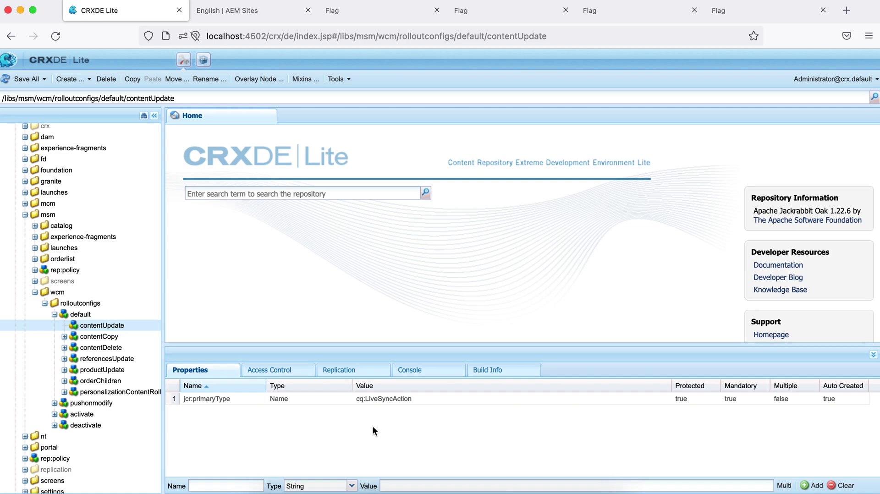
pyautogui.click(77, 315)
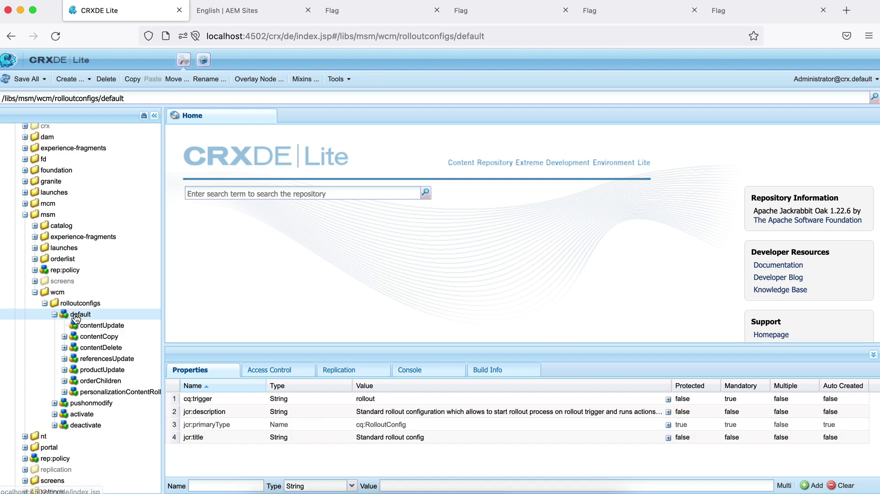
# Step: Bring up the default node's context menu, abandoning a brief rename attempt
pyautogui.rightClick(77, 319)
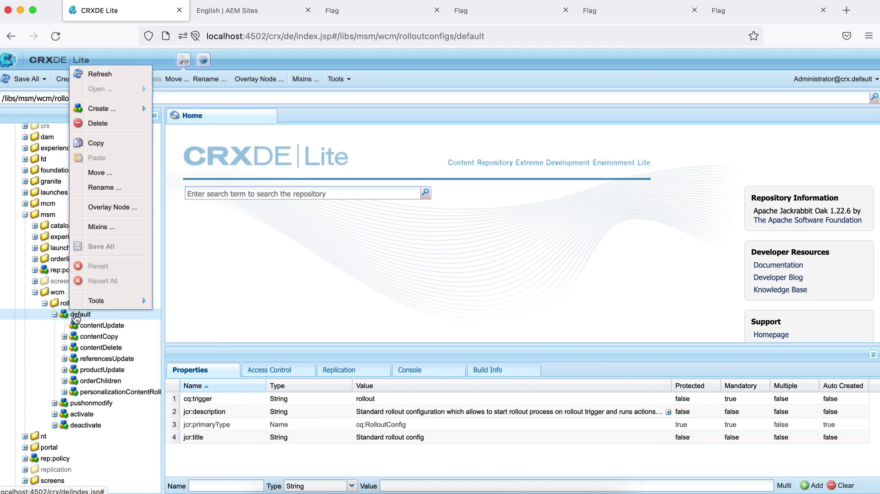
pyautogui.click(75, 316)
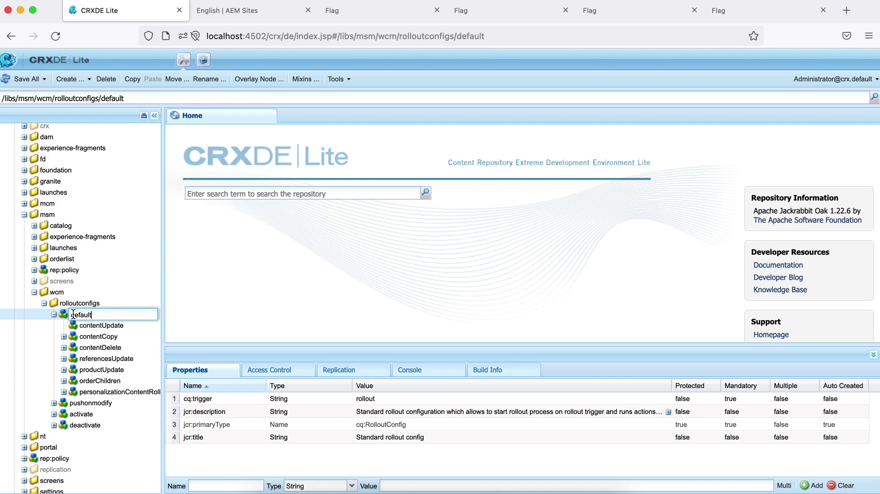
pyautogui.click(62, 318)
pyautogui.rightClick(63, 320)
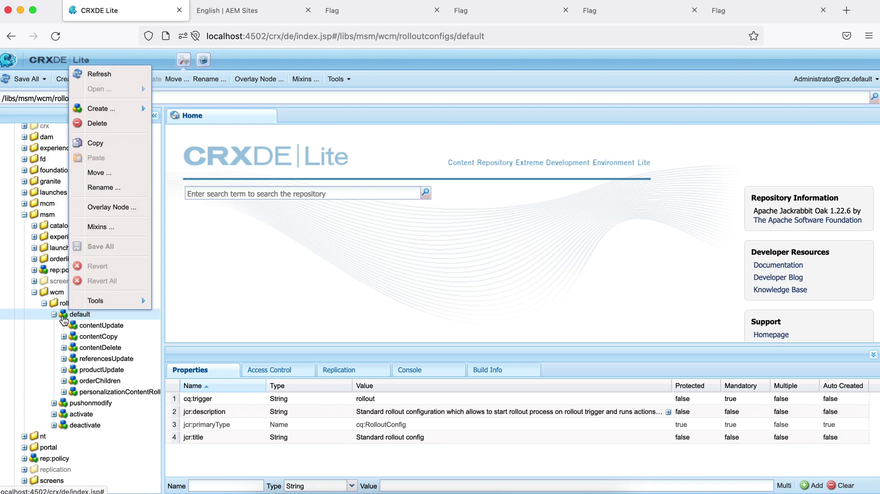
pyautogui.click(87, 316)
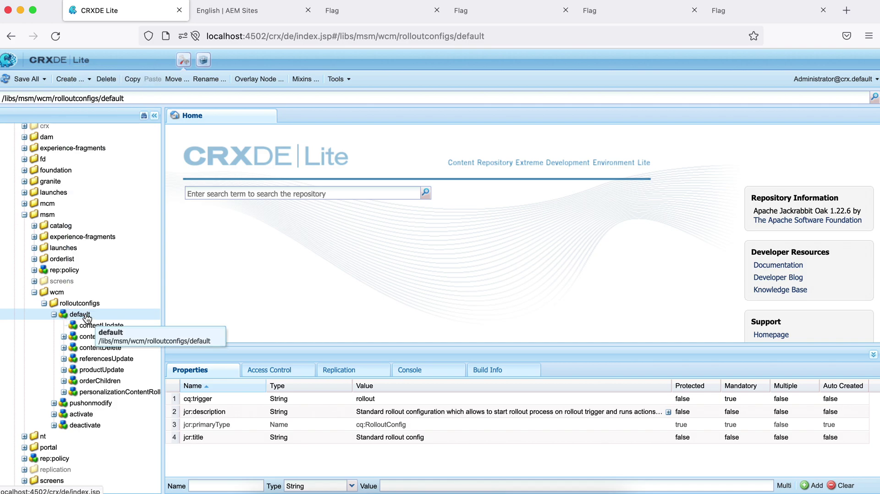
pyautogui.rightClick(87, 316)
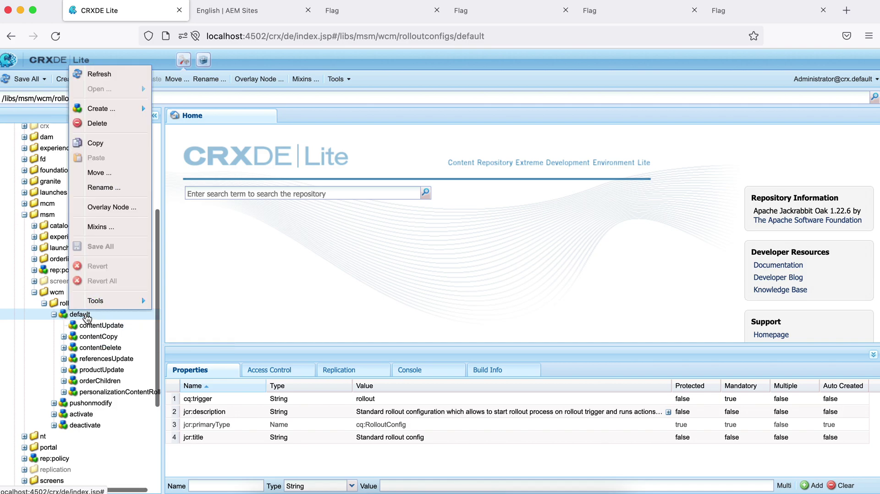
# Step: Start overlaying the default config with /apps/ as location, then cancel the overlay
pyautogui.click(117, 209)
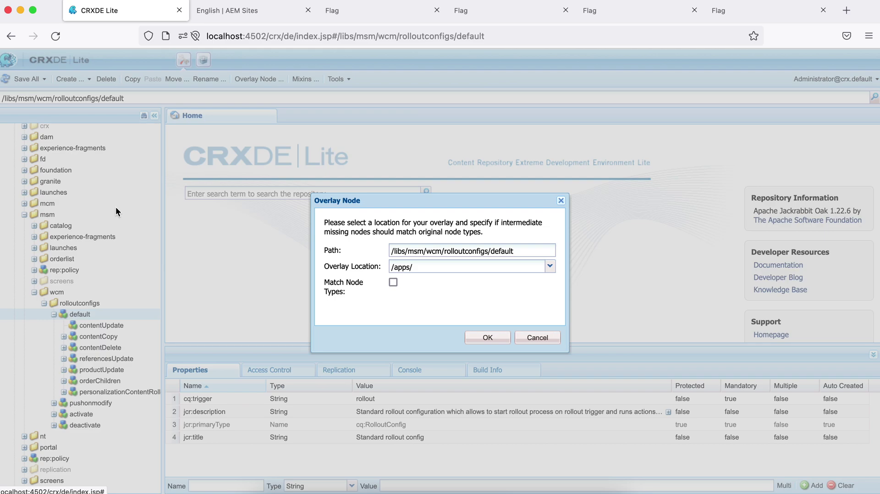
pyautogui.click(510, 266)
pyautogui.click(484, 267)
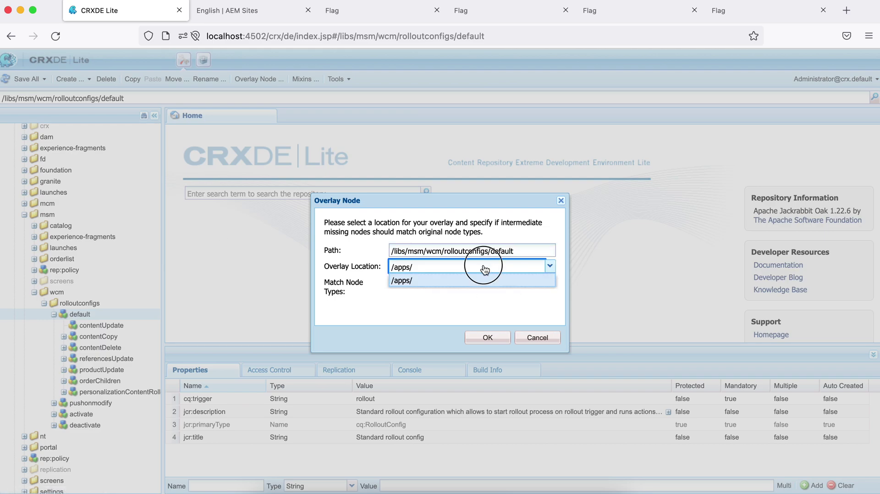
pyautogui.click(470, 268)
pyautogui.click(471, 268)
pyautogui.click(465, 268)
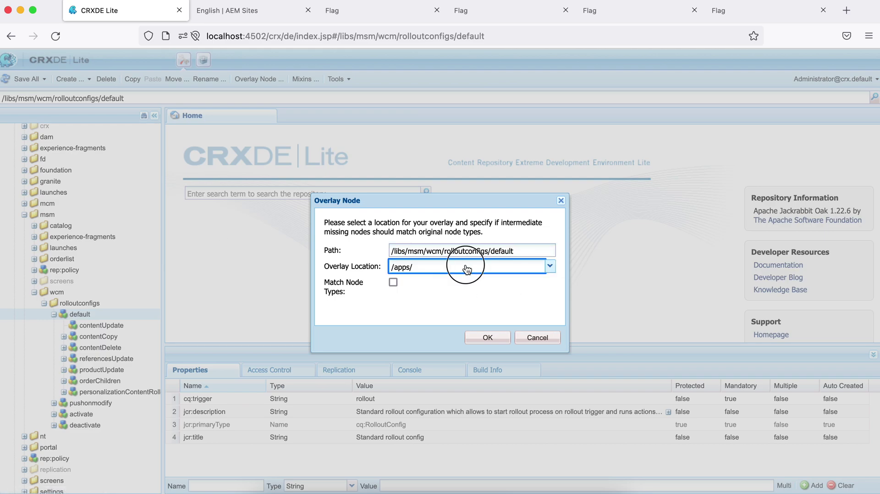
pyautogui.click(551, 267)
pyautogui.click(493, 273)
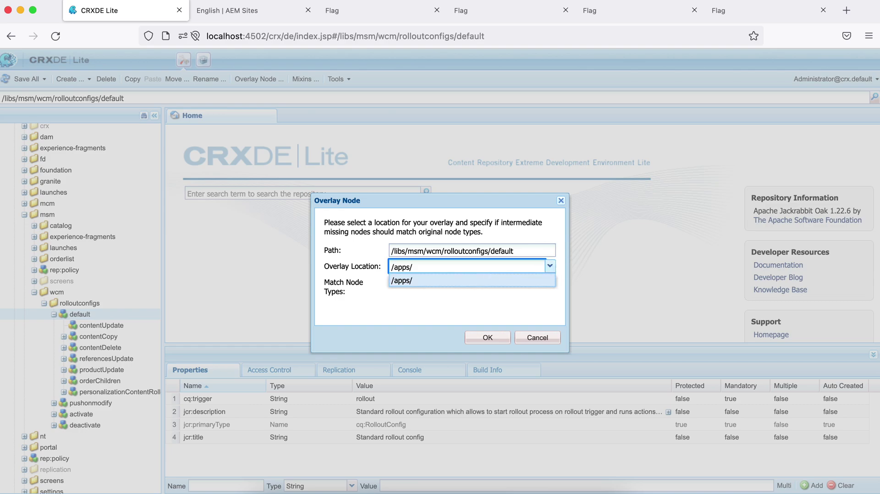
pyautogui.click(423, 297)
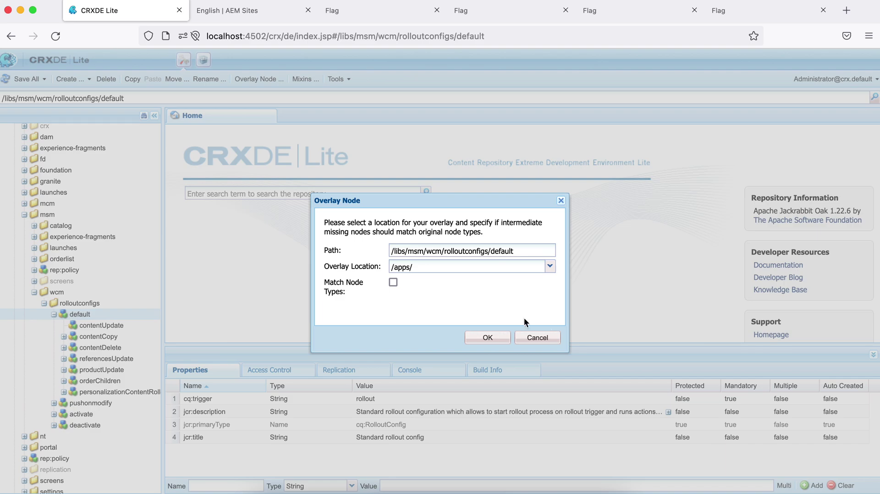
pyautogui.click(536, 338)
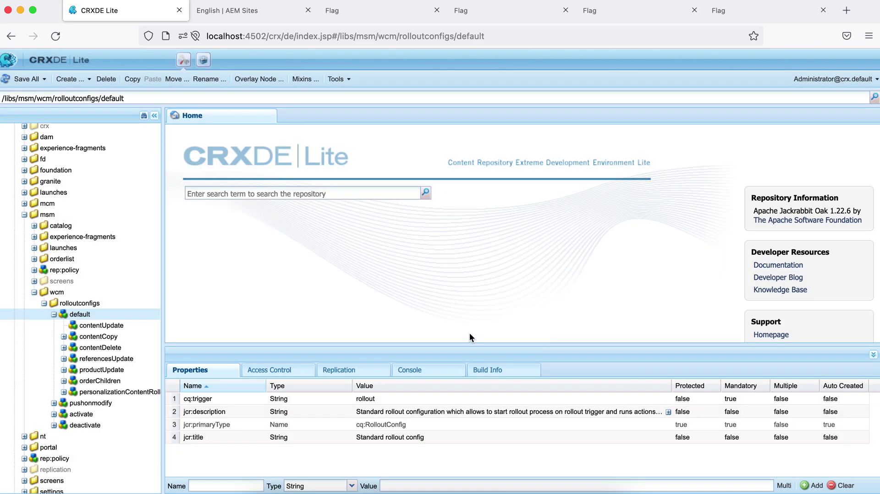
# Step: Copy the default config into /apps/msm/aemgeeks/rolloutconfigs and view geeksrolloutconfig-de's editProperties
pyautogui.rightClick(83, 316)
pyautogui.click(110, 146)
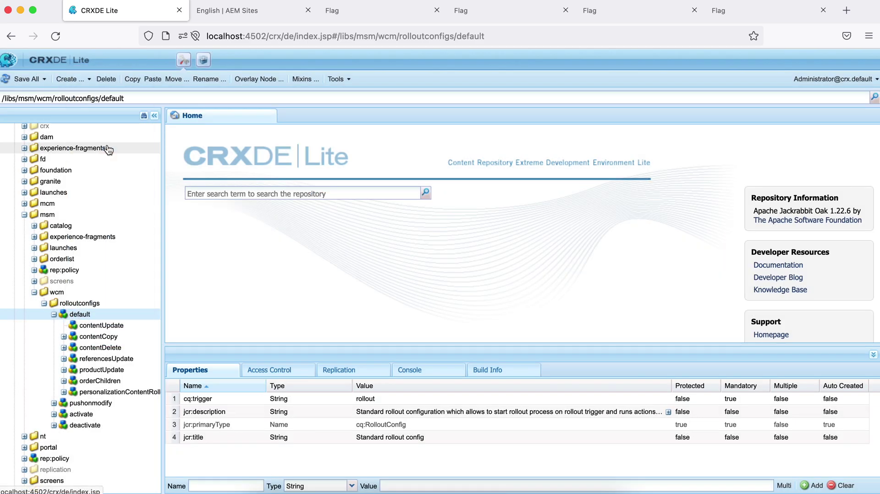
pyautogui.scroll(5, 55, 187)
pyautogui.click(15, 217)
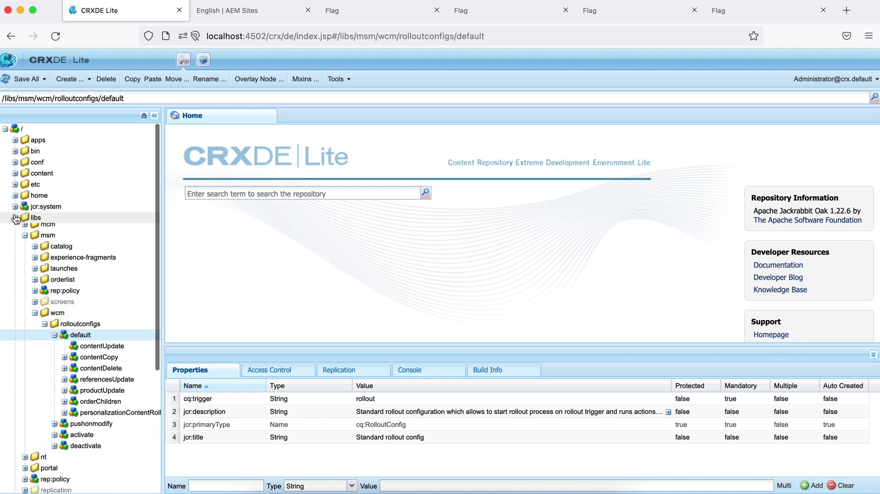
pyautogui.click(15, 140)
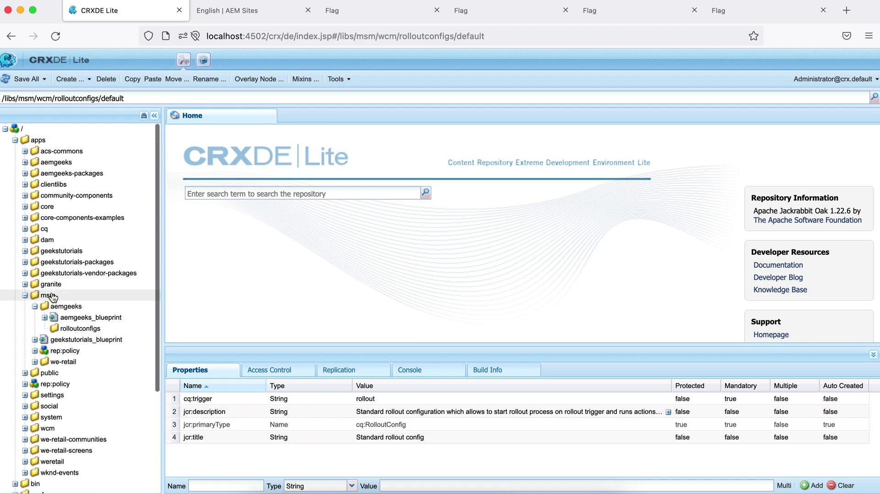
pyautogui.click(52, 296)
pyautogui.click(80, 329)
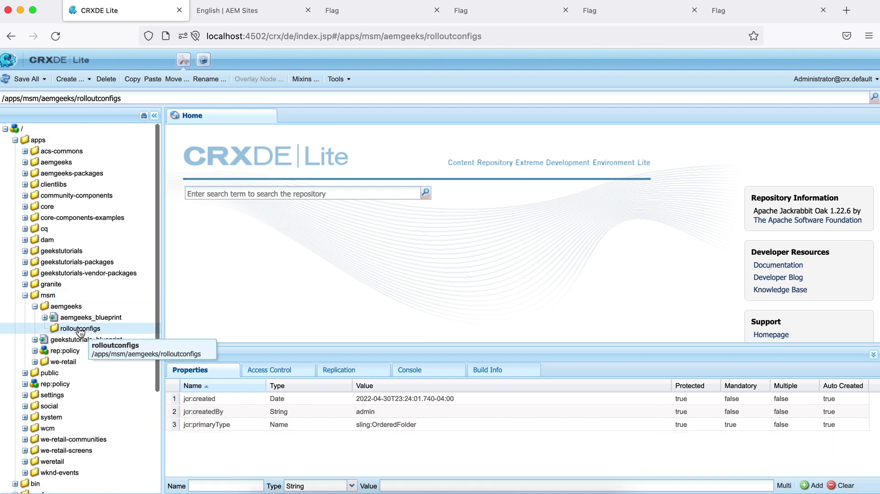
pyautogui.rightClick(80, 331)
pyautogui.click(100, 171)
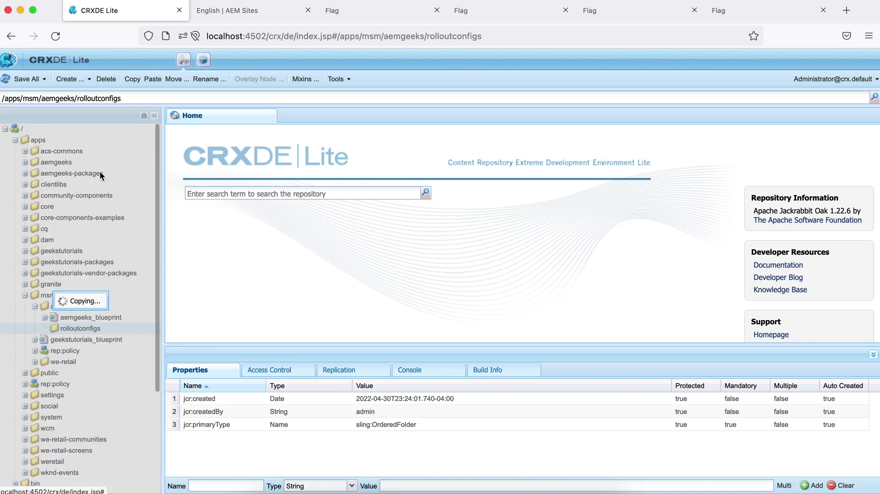
pyautogui.scroll(-3, 98, 229)
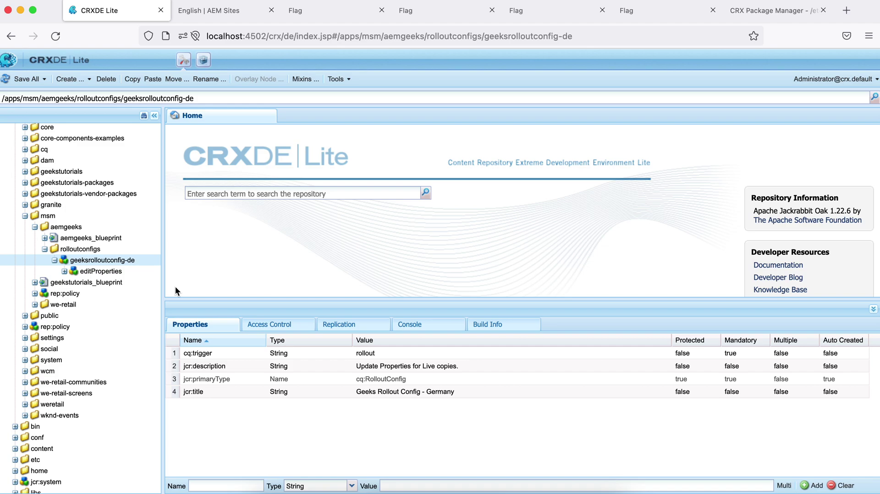
pyautogui.click(112, 271)
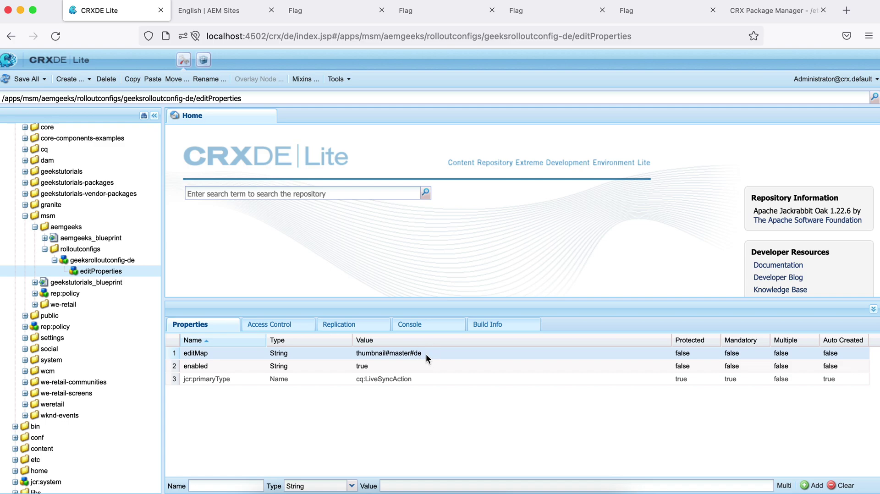
pyautogui.click(389, 358)
pyautogui.click(388, 358)
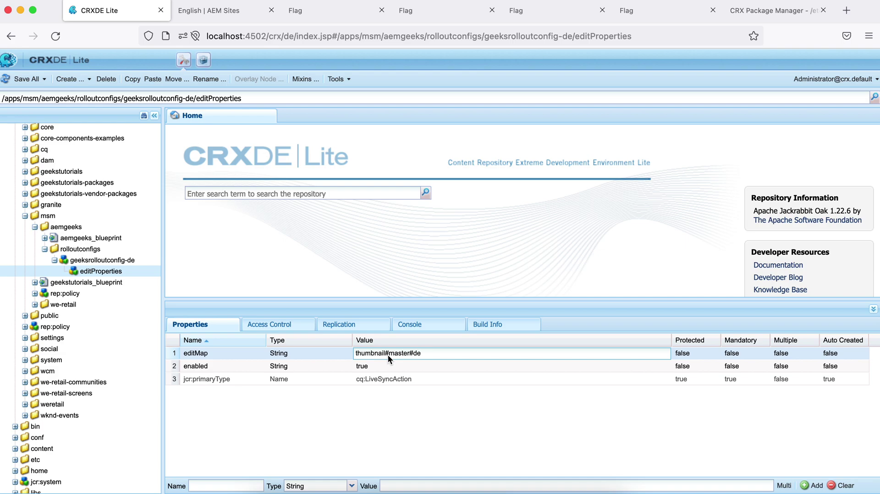
pyautogui.click(376, 355)
pyautogui.doubleClick(401, 356)
pyautogui.click(416, 354)
pyautogui.click(398, 352)
pyautogui.doubleClick(398, 353)
pyautogui.click(419, 354)
pyautogui.click(432, 381)
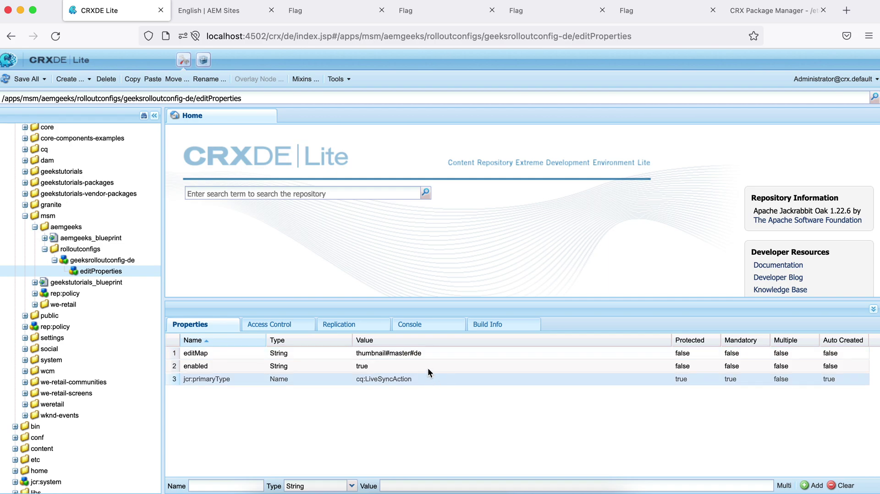
pyautogui.click(419, 353)
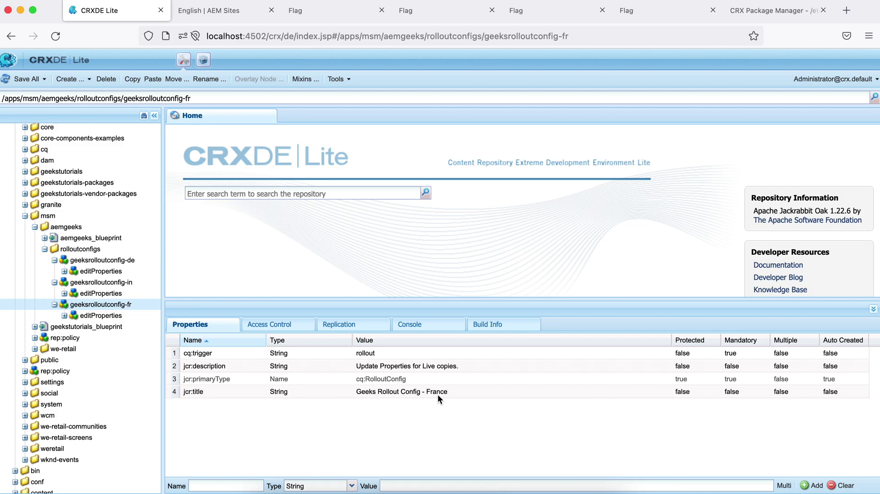
# Step: Switch from CRXDE Lite to the 'English | AEM Sites' console
pyautogui.click(207, 12)
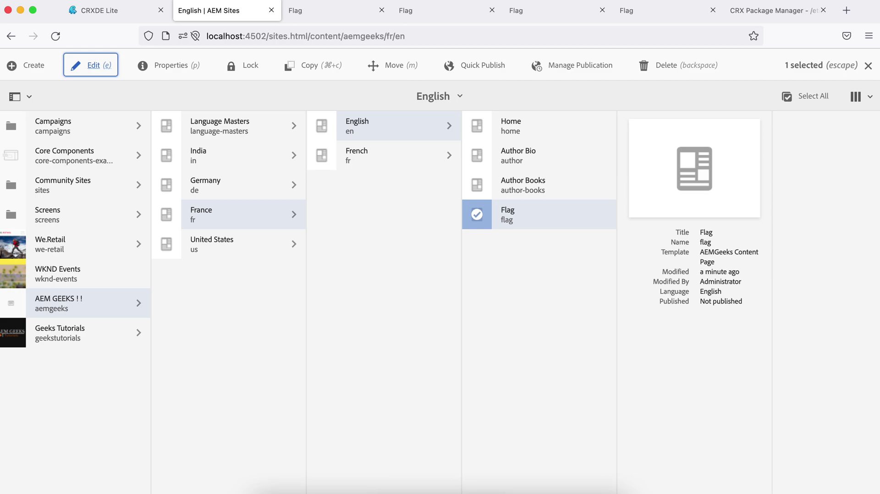
# Step: Open India English page's Live Copy properties and turn off Inherit Rollout Configs
pyautogui.click(254, 157)
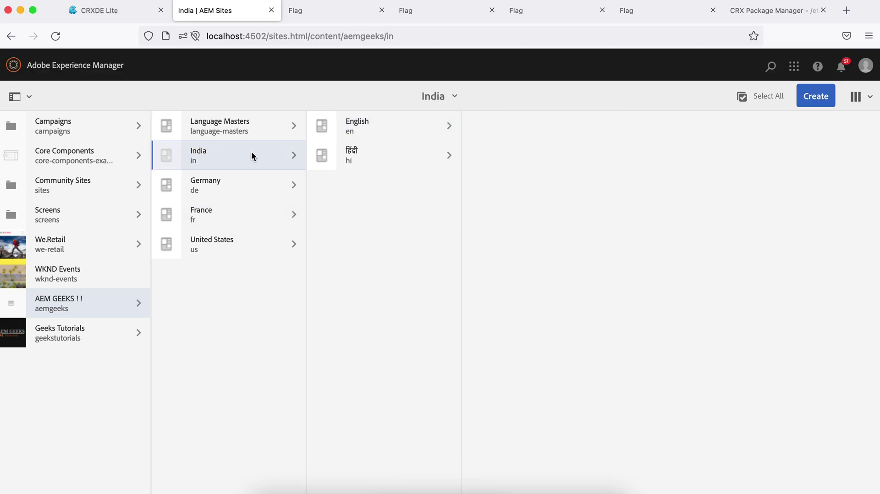
pyautogui.click(317, 128)
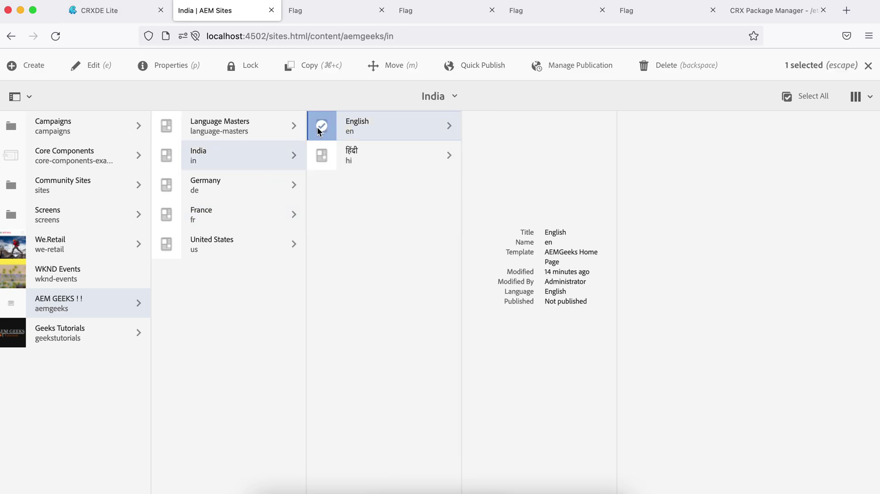
pyautogui.click(169, 70)
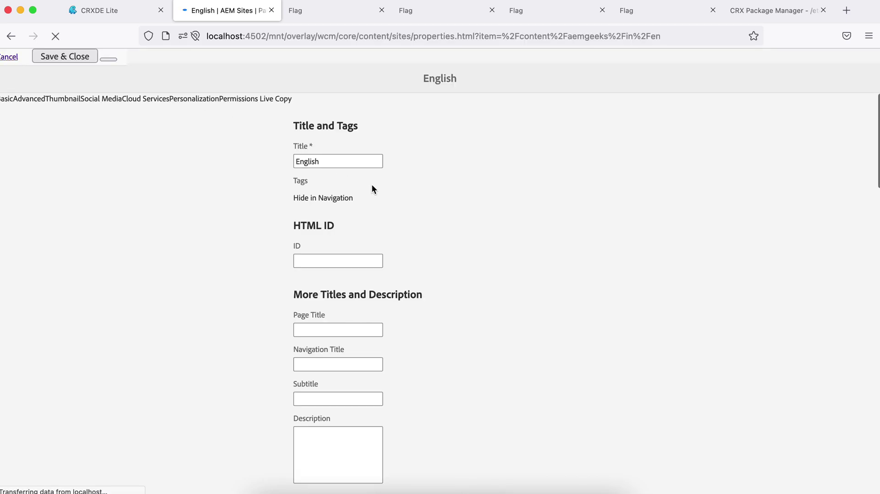
pyautogui.click(424, 129)
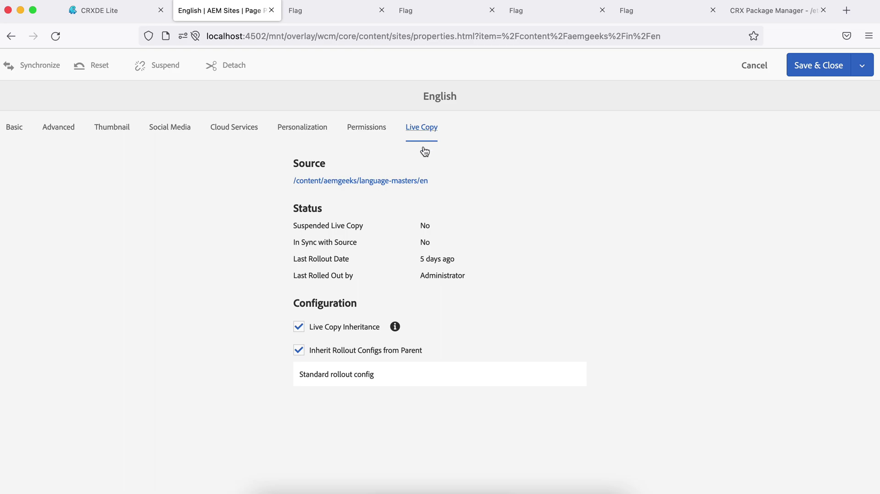
pyautogui.click(302, 349)
# Step: Add Geeks Rollout Config - India and Standard rollout config, then save and close
pyautogui.click(377, 377)
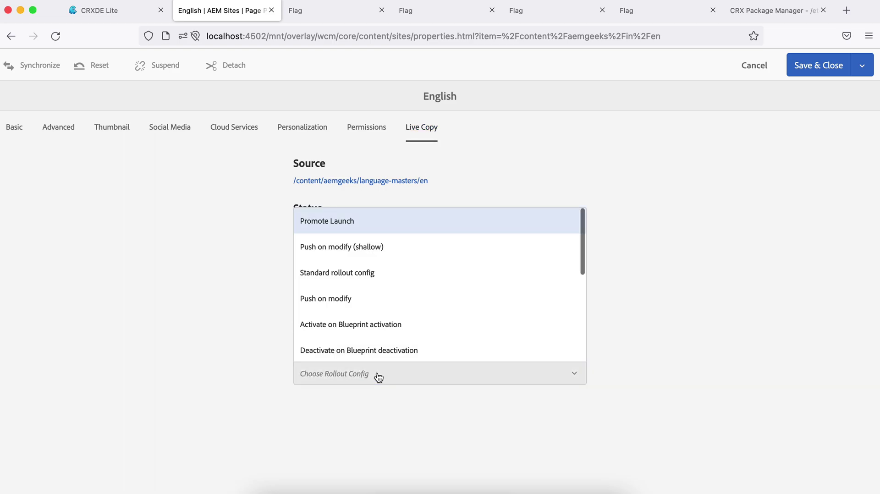
pyautogui.scroll(-5, 381, 350)
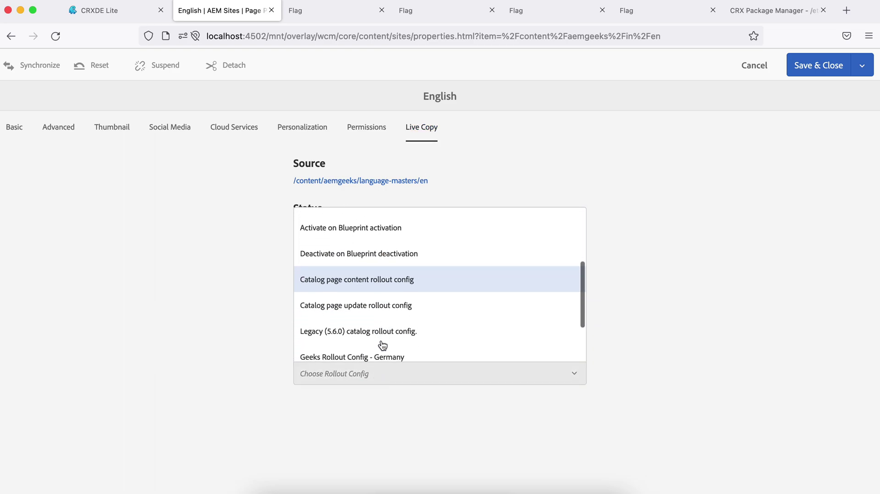
pyautogui.scroll(-1, 381, 345)
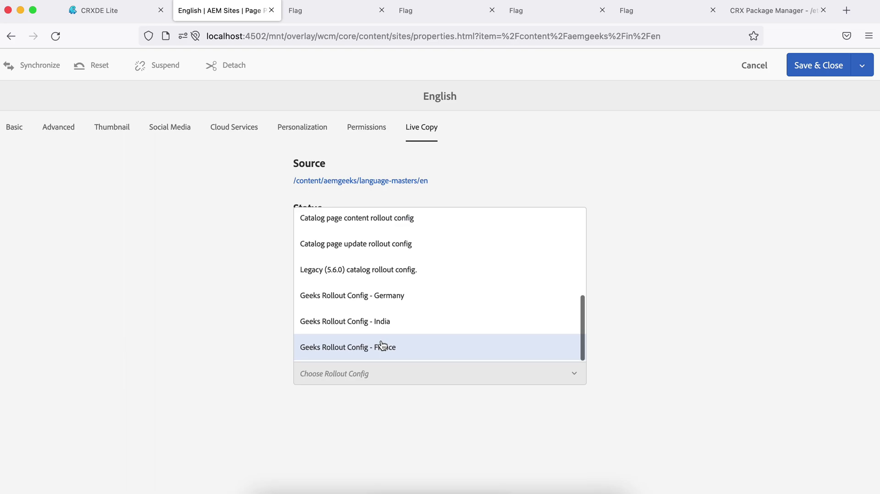
pyautogui.click(354, 324)
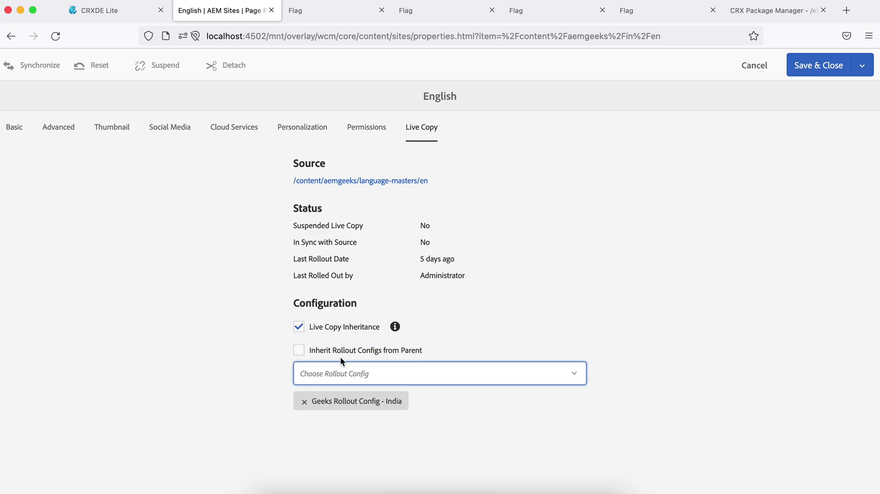
pyautogui.click(334, 373)
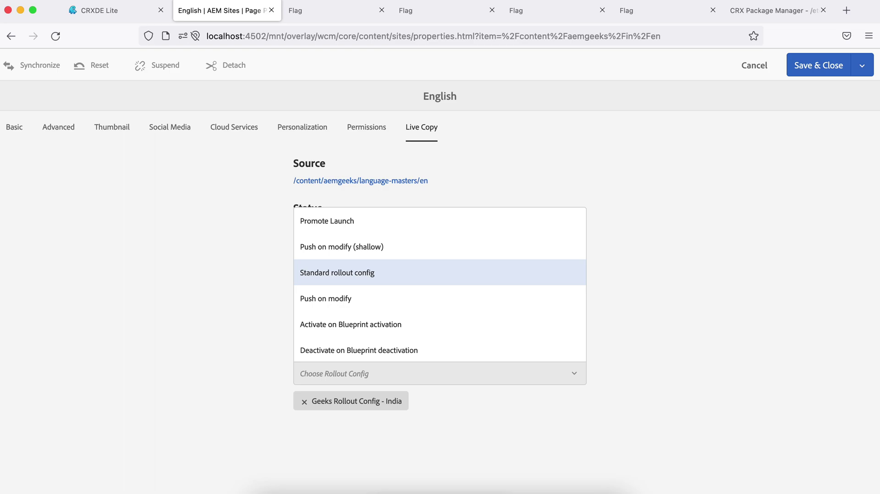
pyautogui.click(353, 273)
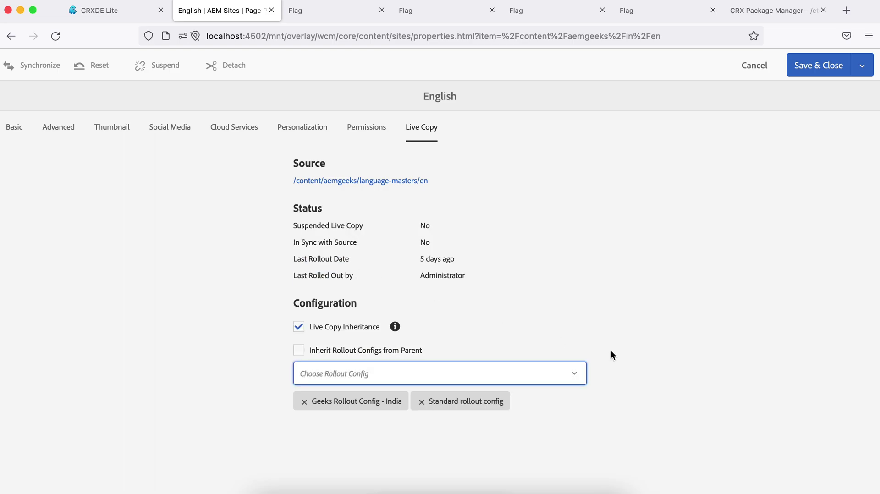
pyautogui.click(815, 67)
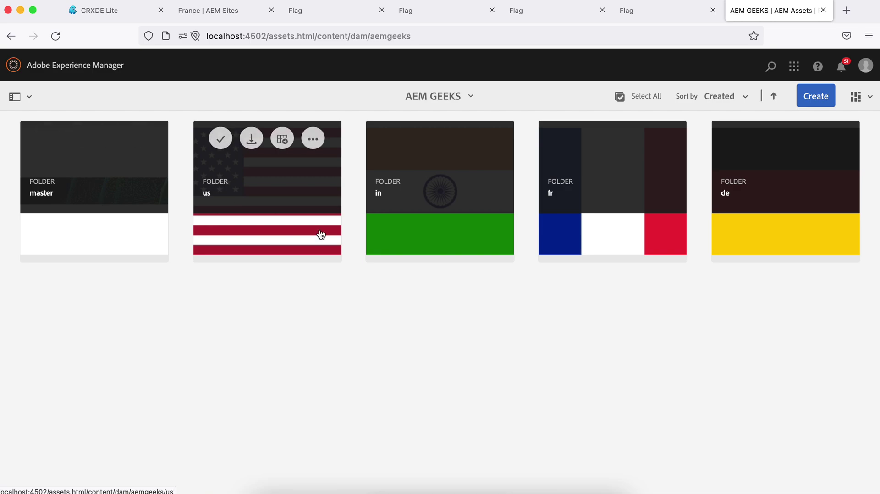
# Step: Select Language Masters > English > Flag and open it in the page editor
pyautogui.click(223, 11)
pyautogui.click(250, 131)
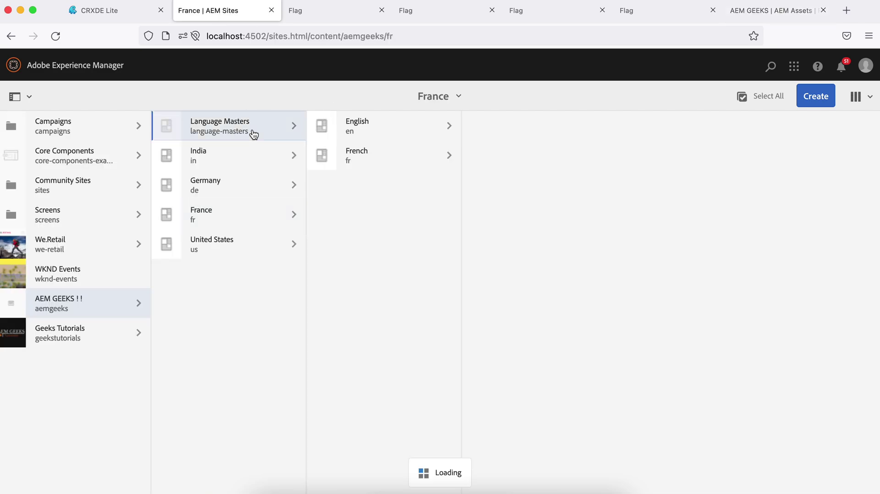
pyautogui.click(365, 131)
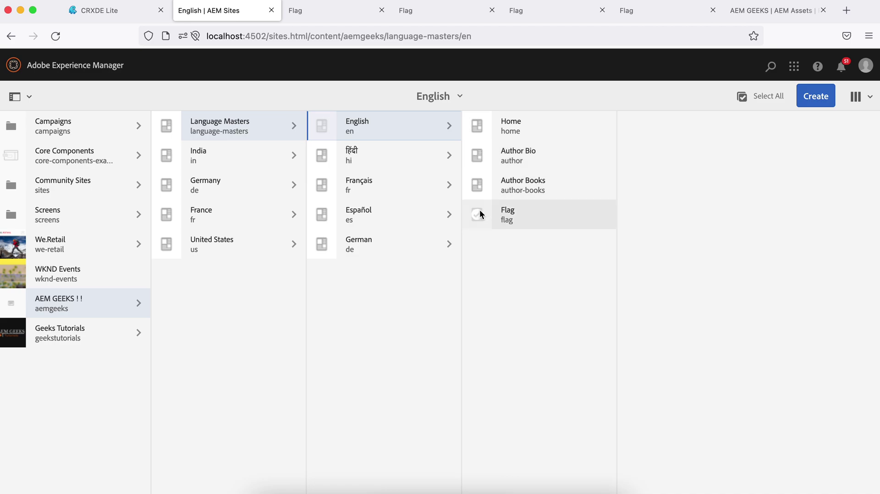
pyautogui.click(476, 215)
pyautogui.click(321, 10)
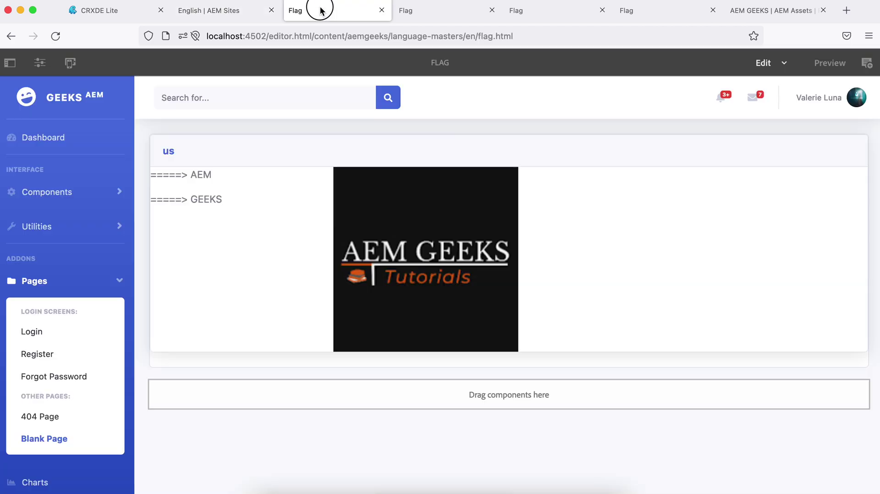
# Step: Roll the Flag page out now to its four live copies via Page Information
pyautogui.click(40, 62)
pyautogui.click(33, 155)
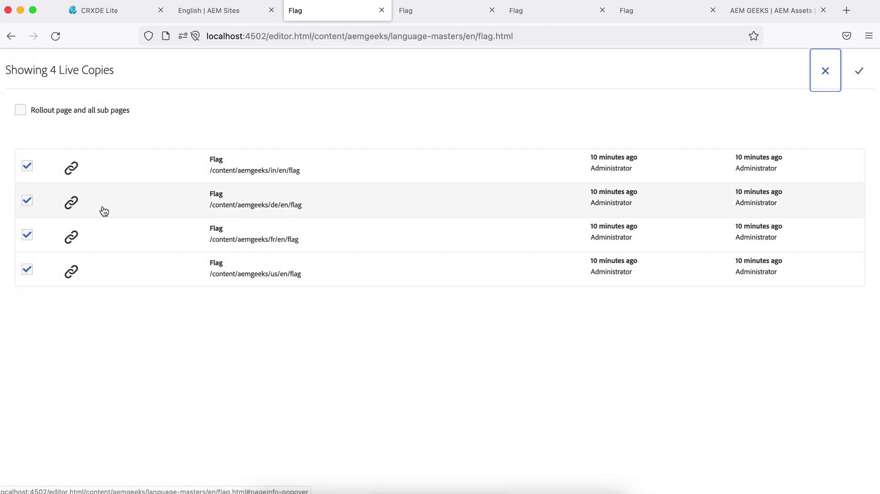
pyautogui.click(865, 73)
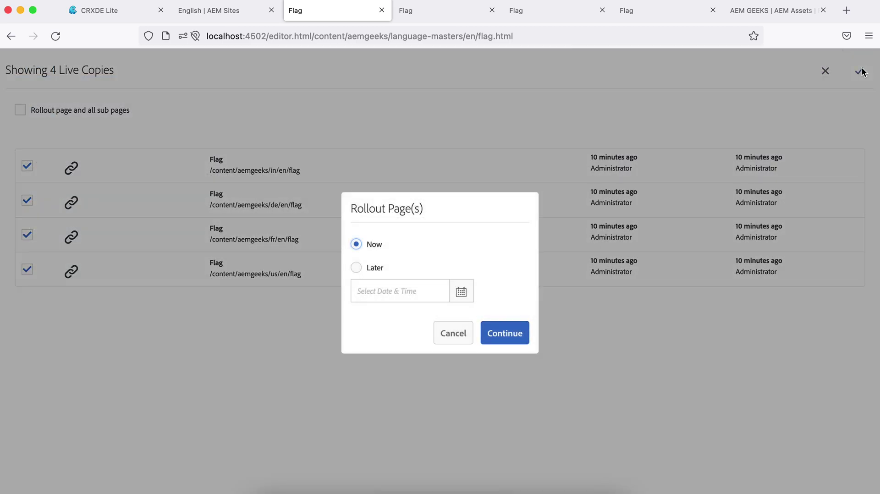
pyautogui.click(518, 336)
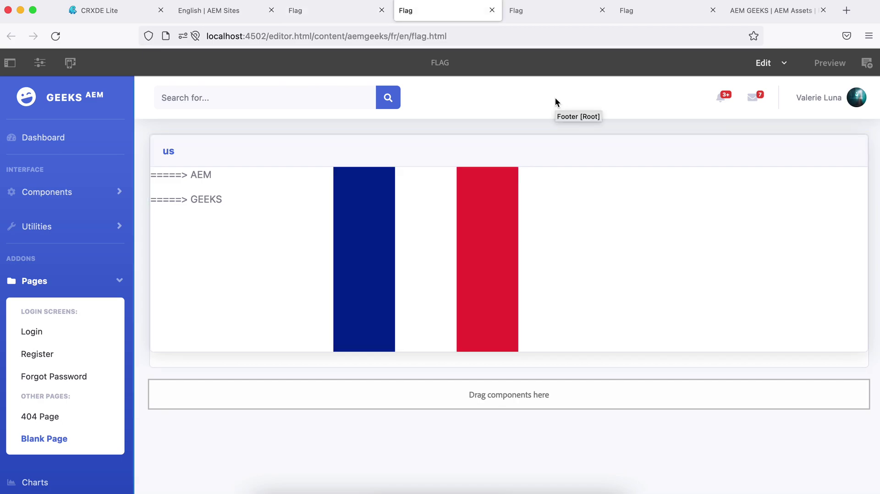
# Step: View the India and Germany Flag live copies, reloading the German one, then return to CRXDE Lite
pyautogui.click(542, 13)
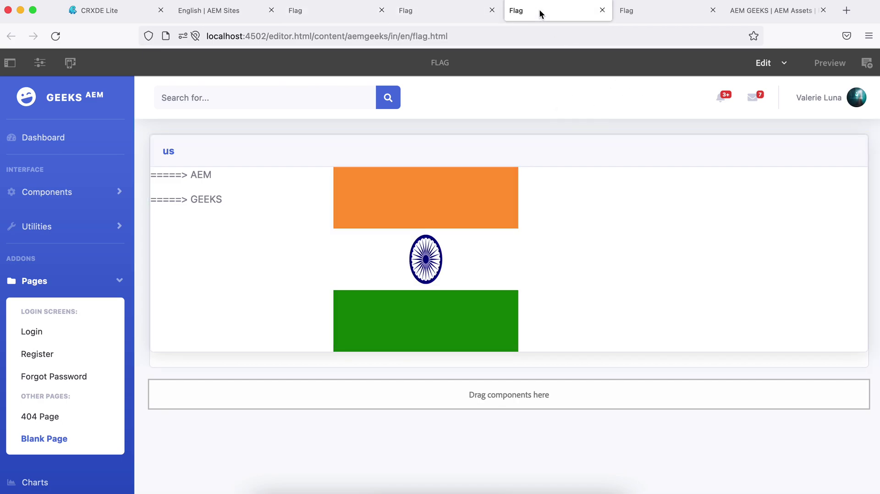
pyautogui.click(643, 13)
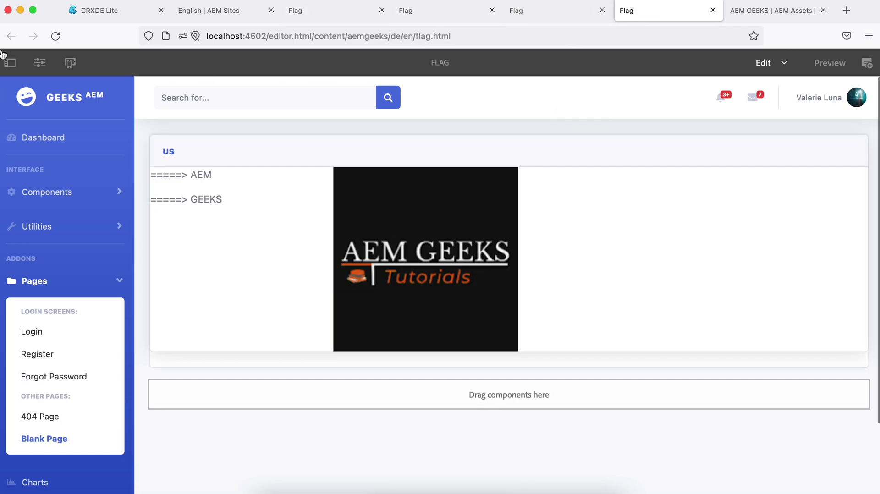
pyautogui.click(56, 36)
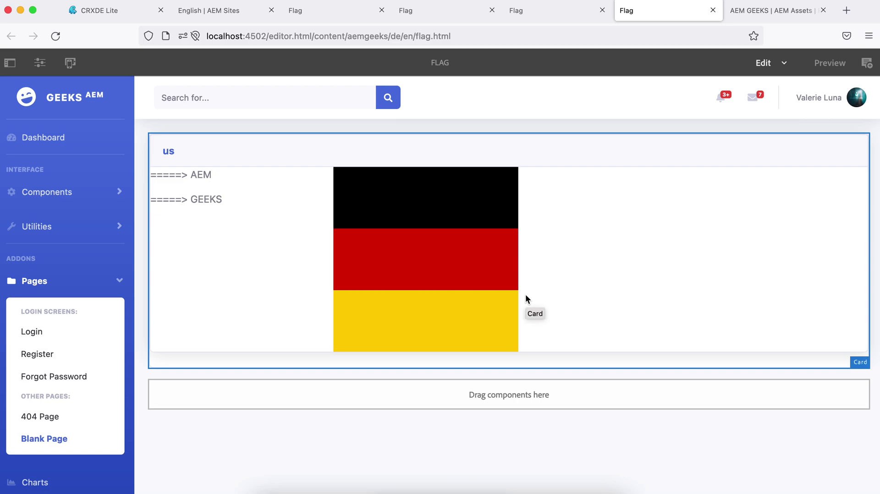
pyautogui.click(100, 12)
# Step: Show the master Flag card's properties, including its thumbnail path, in an enlarged view
pyautogui.scroll(5, 107, 228)
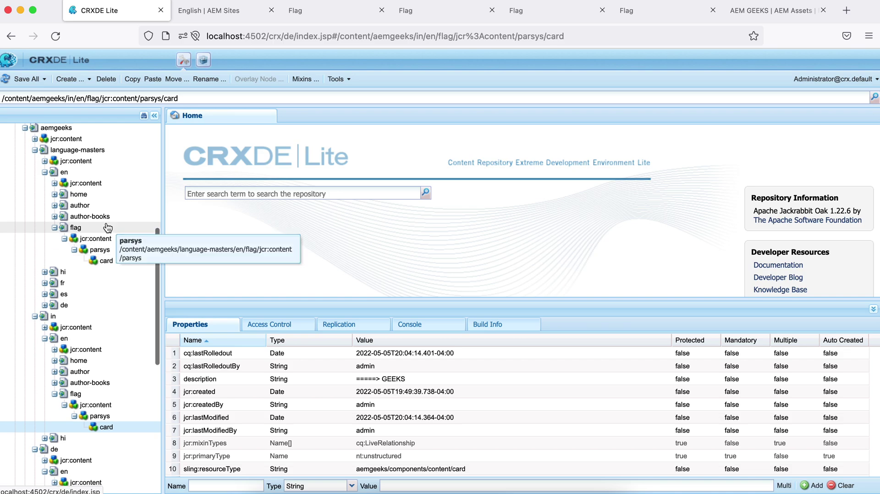
pyautogui.click(106, 265)
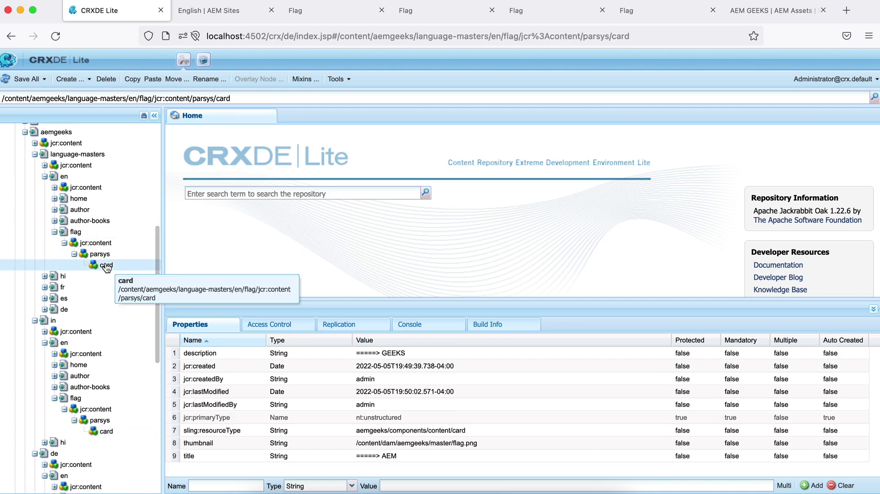
pyautogui.moveTo(493, 300); pyautogui.dragTo(495, 162)
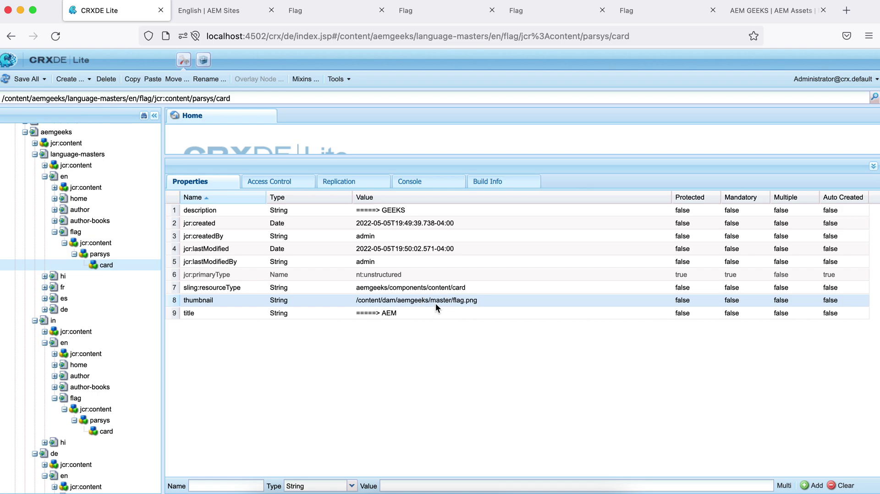
pyautogui.press('super+equal')
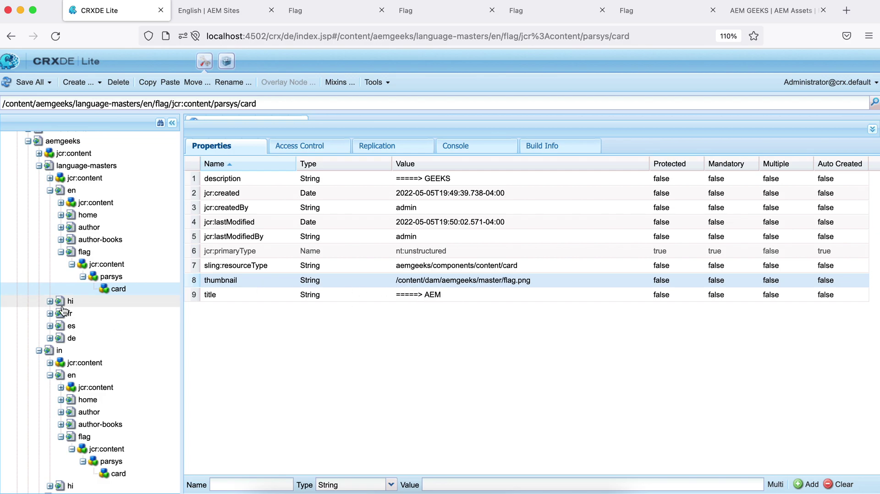
# Step: Expand /apps msm rollout configs and select geeksrolloutconfig-de's editProperties
pyautogui.scroll(10, 69, 207)
pyautogui.doubleClick(56, 155)
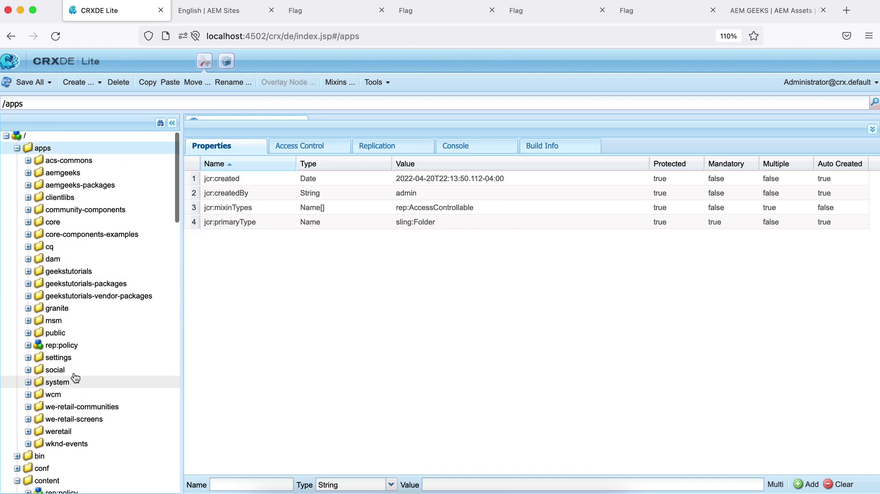
pyautogui.doubleClick(57, 309)
pyautogui.doubleClick(62, 334)
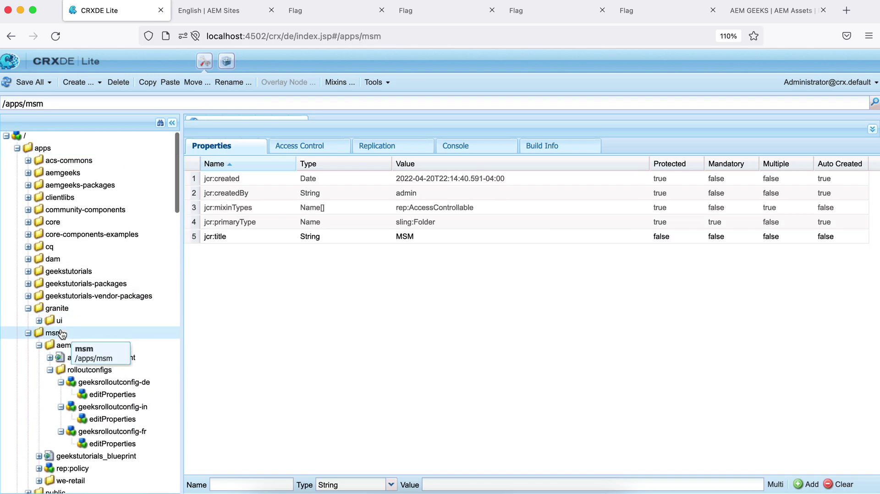
pyautogui.scroll(-3, 64, 349)
pyautogui.click(112, 314)
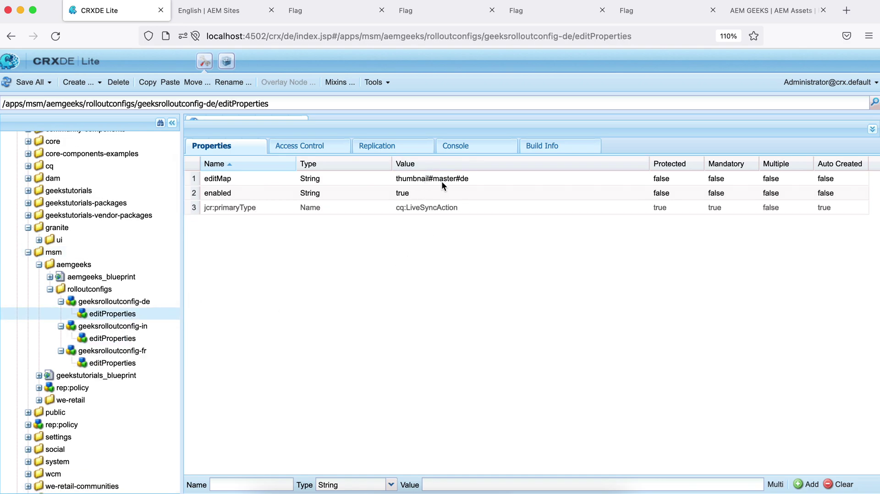
# Step: Return to the master Flag card's properties
pyautogui.scroll(-20, 114, 275)
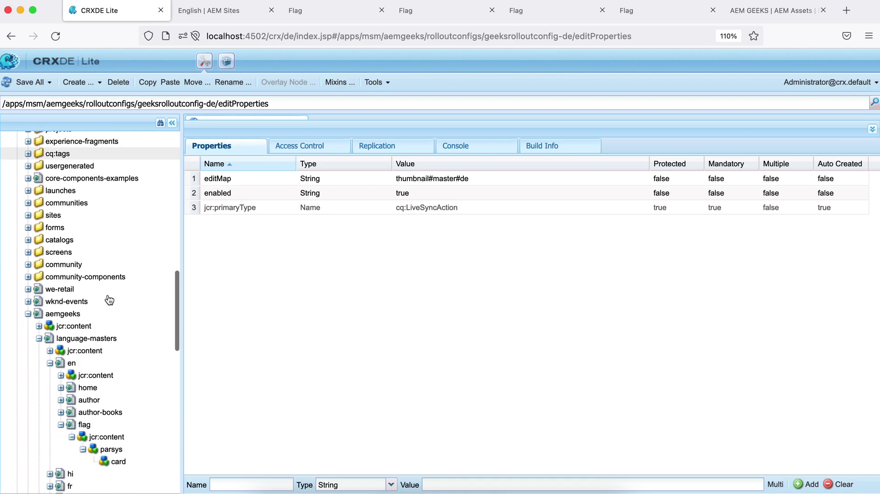
pyautogui.click(118, 319)
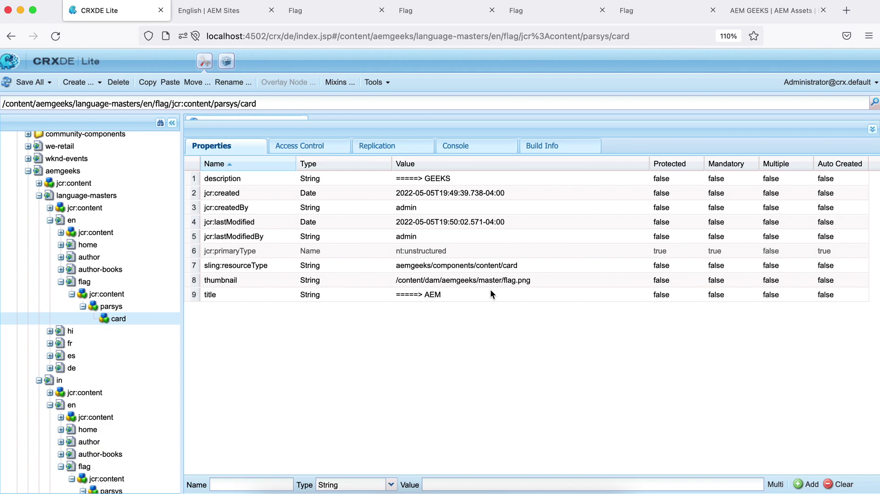
pyautogui.scroll(10, 130, 331)
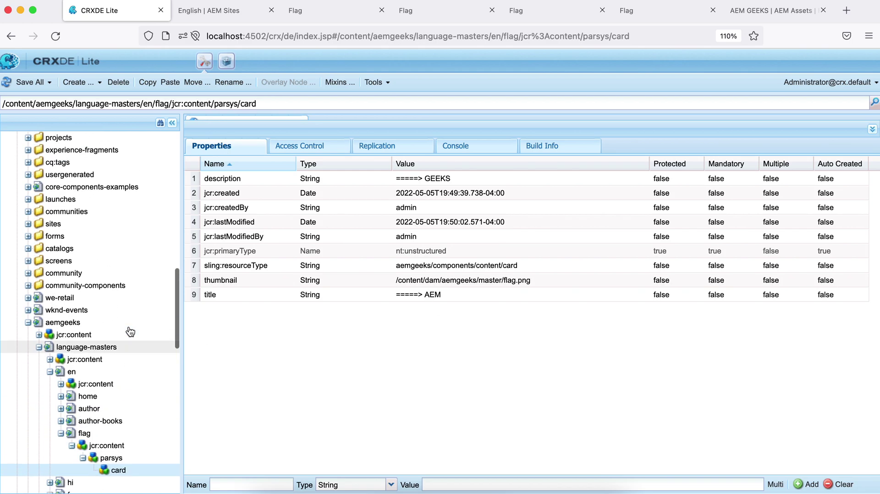
pyautogui.scroll(10, 122, 204)
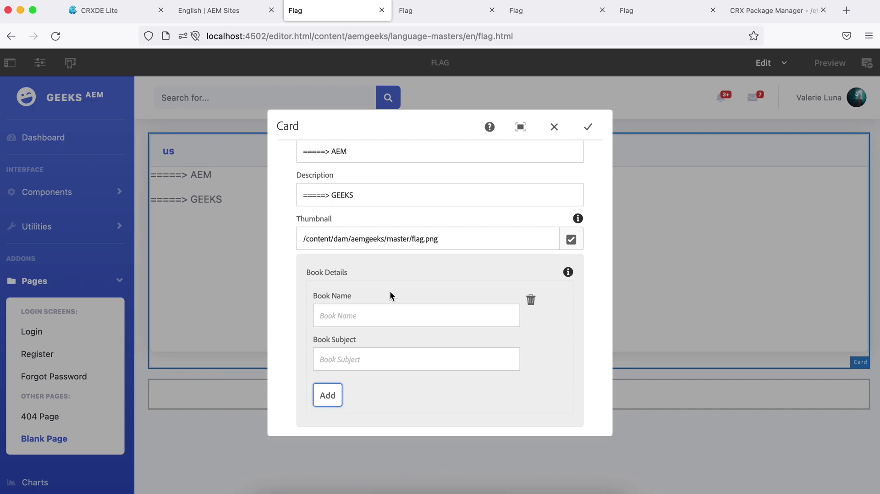
# Step: Enter book name 'Book' and subject 'Subject' in the Card dialog, save, and return to CRXDE Lite
pyautogui.click(367, 316)
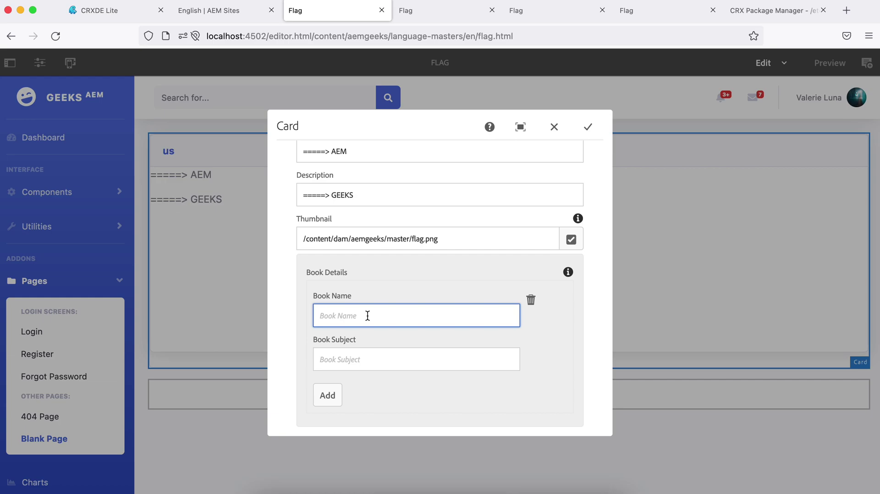
pyautogui.write('Book')
pyautogui.click(366, 361)
pyautogui.write('Subject')
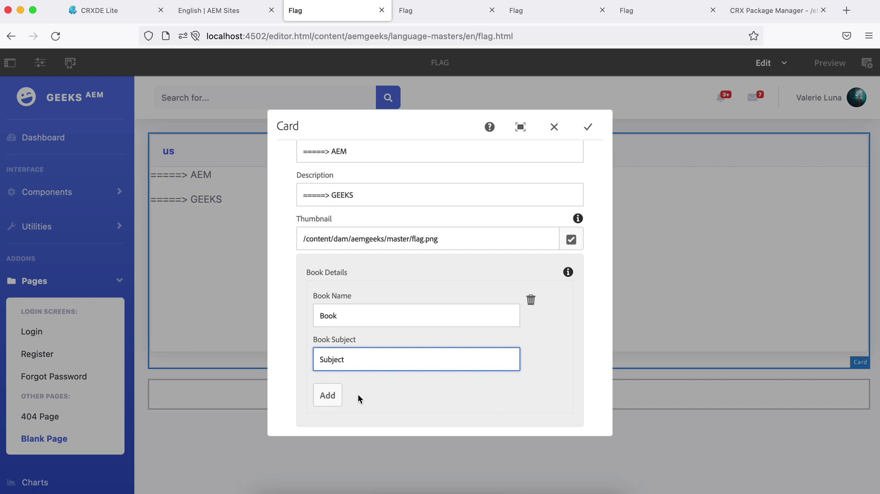
pyautogui.click(588, 127)
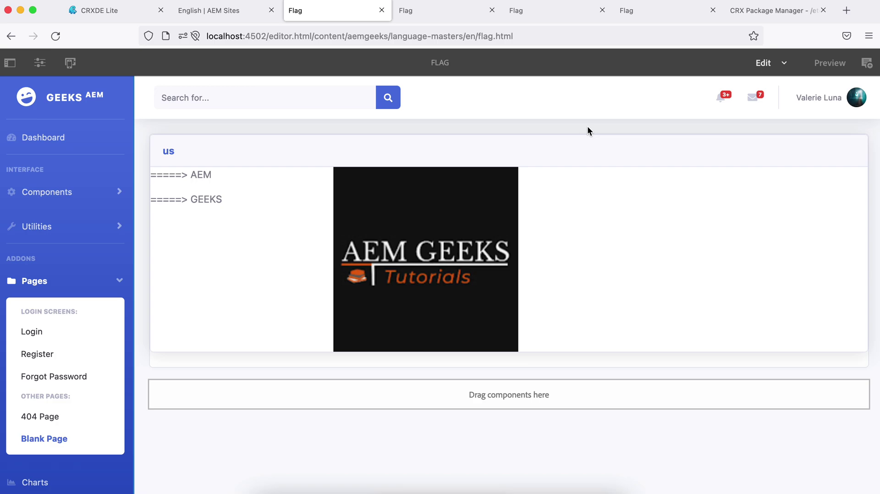
pyautogui.click(103, 10)
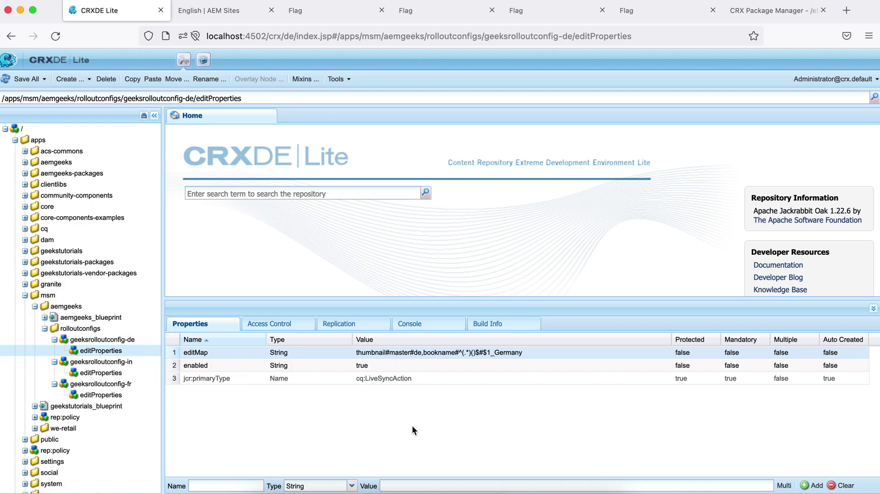
# Step: Widen the Value column to read the German editMap, then check geeksrolloutconfig-in's editProperties
pyautogui.press('super+plus')
pyautogui.press('super+plus')
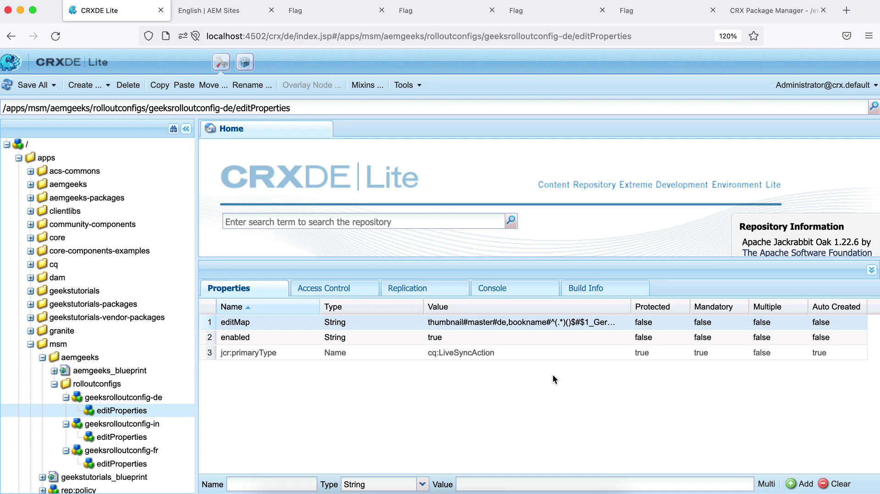
pyautogui.moveTo(634, 309); pyautogui.dragTo(757, 307)
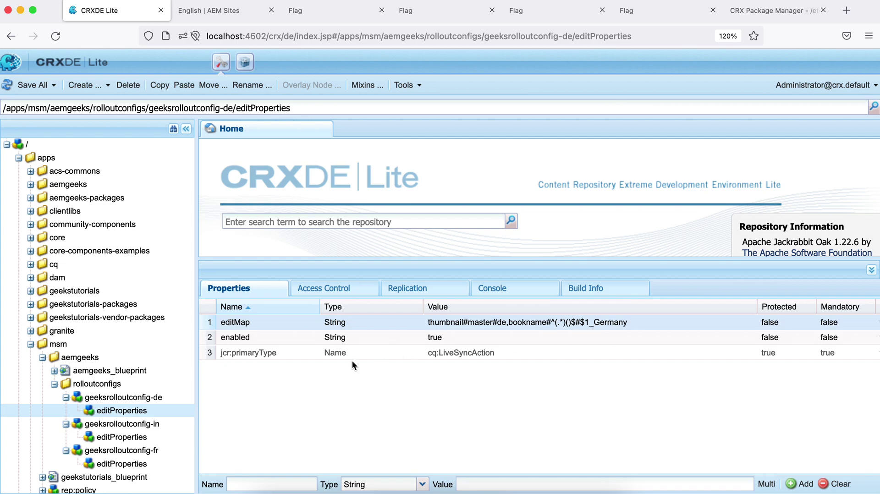
pyautogui.click(146, 437)
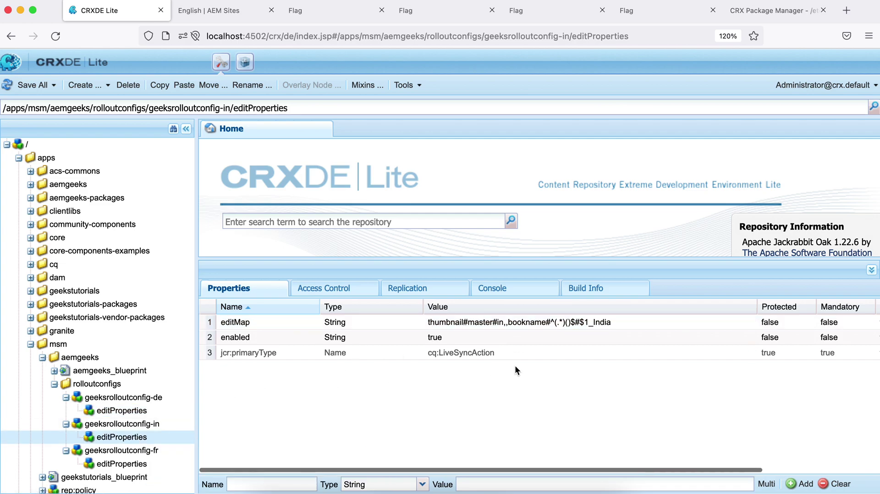
pyautogui.click(236, 10)
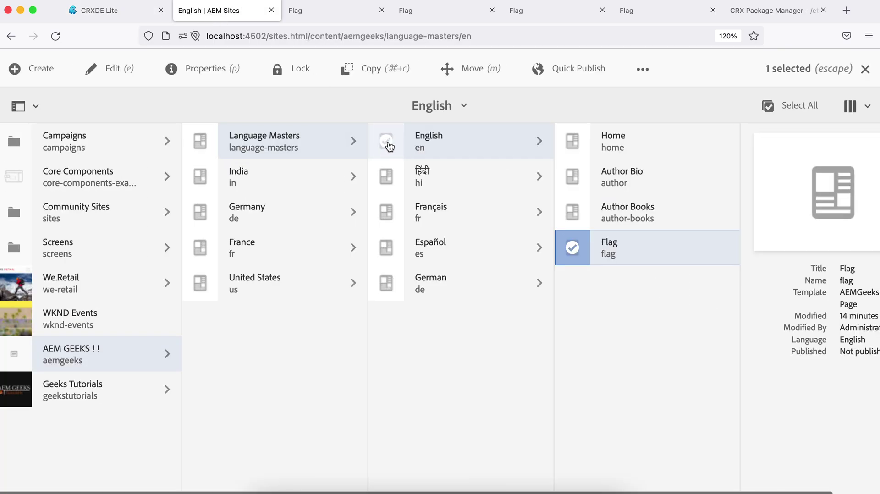
# Step: Open the English Flag page editor and select its Card component with the AEM GEEKS image
pyautogui.press('super+equal')
pyautogui.press('super+equal')
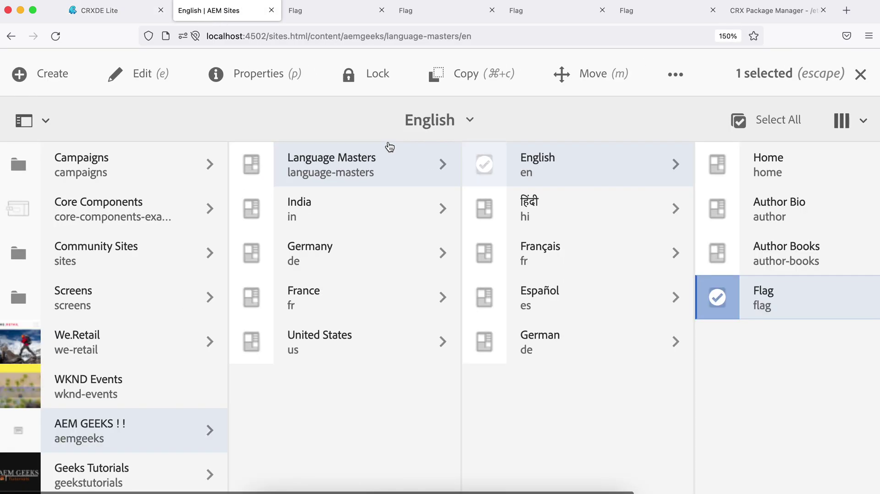
pyautogui.press('super+minus')
pyautogui.press('super+minus')
pyautogui.press('super+minus')
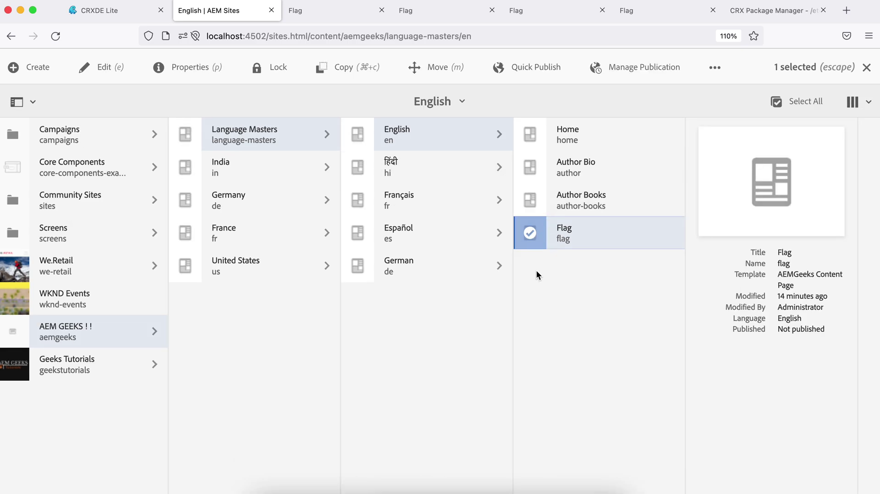
pyautogui.click(302, 11)
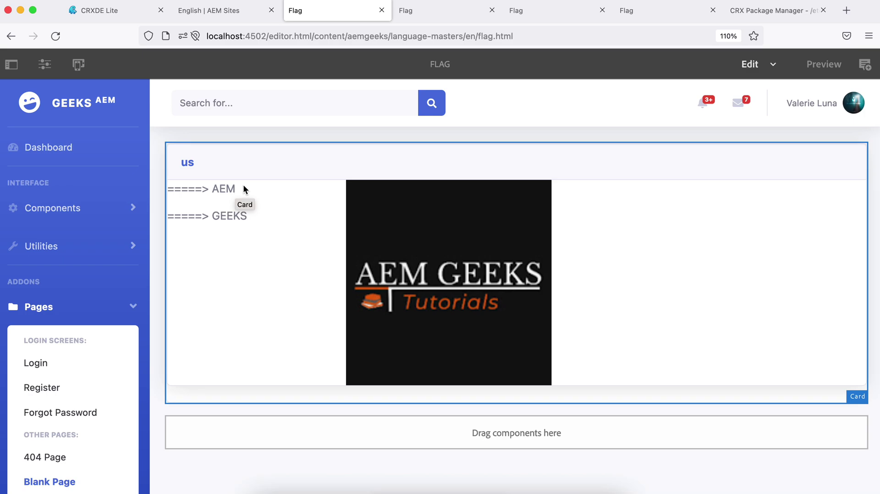
pyautogui.click(216, 9)
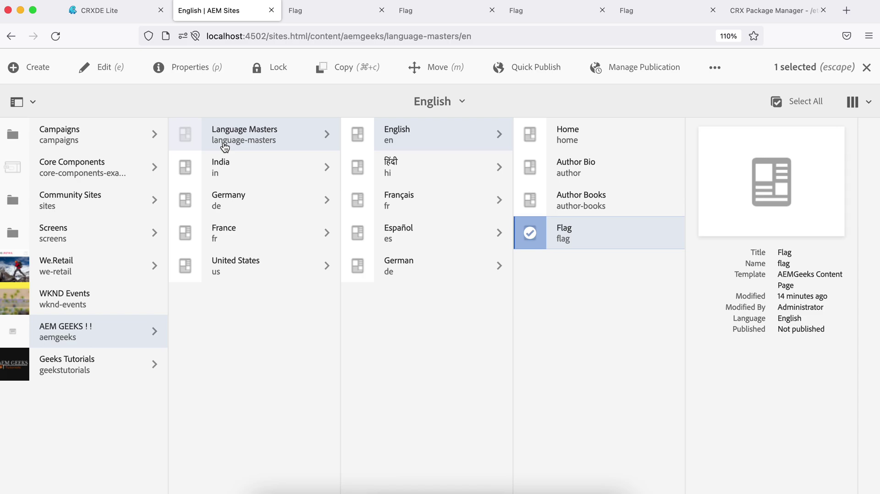
pyautogui.press('super+equal')
pyautogui.press('super+equal')
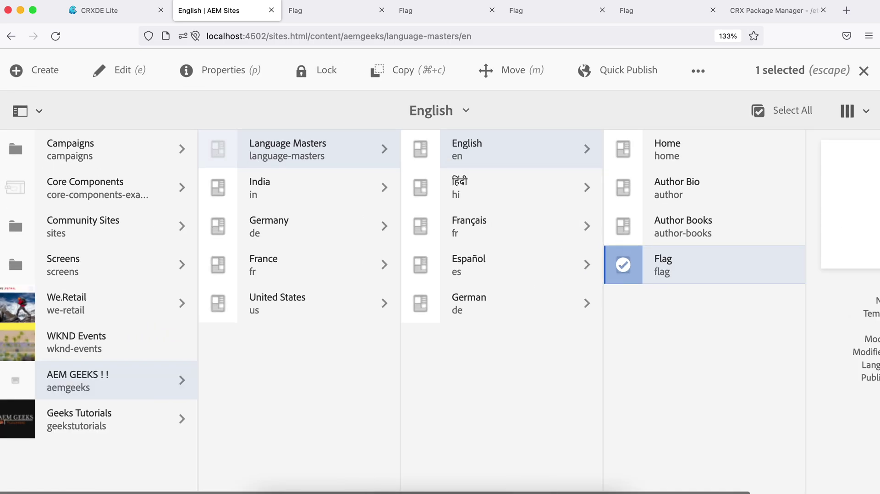
pyautogui.hotkey('ctrl', 'Tab')
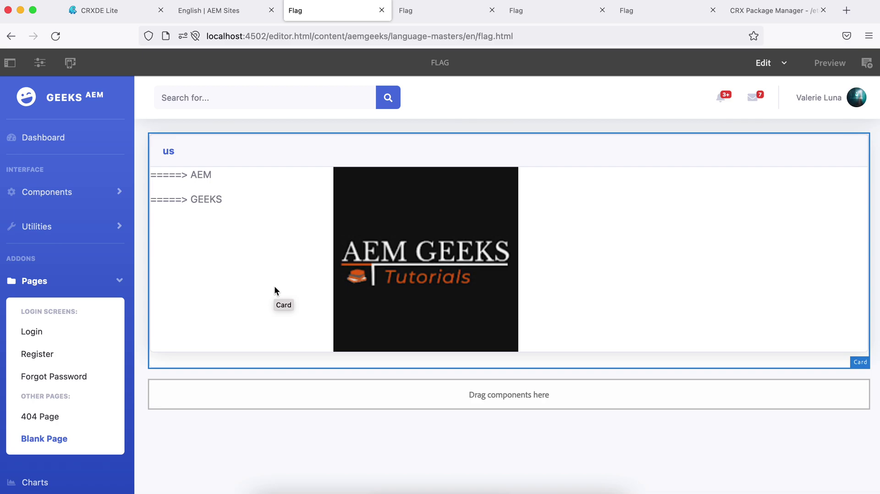
pyautogui.click(276, 296)
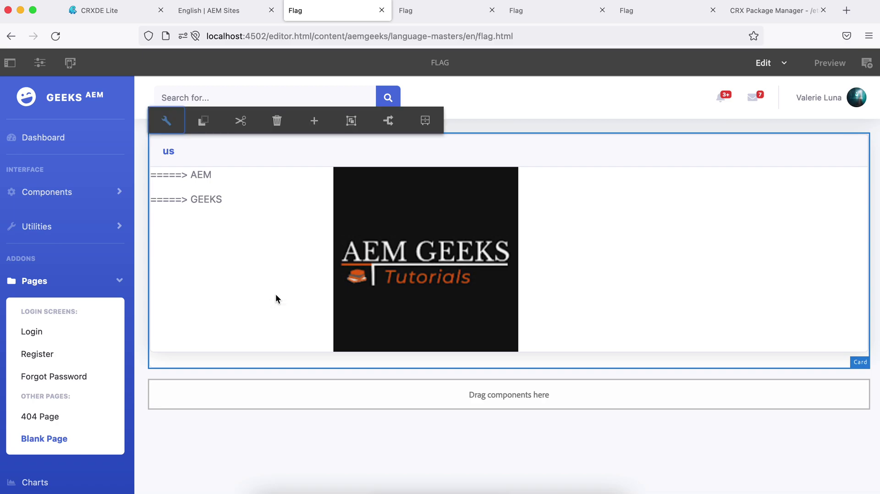
pyautogui.click(109, 15)
pyautogui.scroll(5, 130, 324)
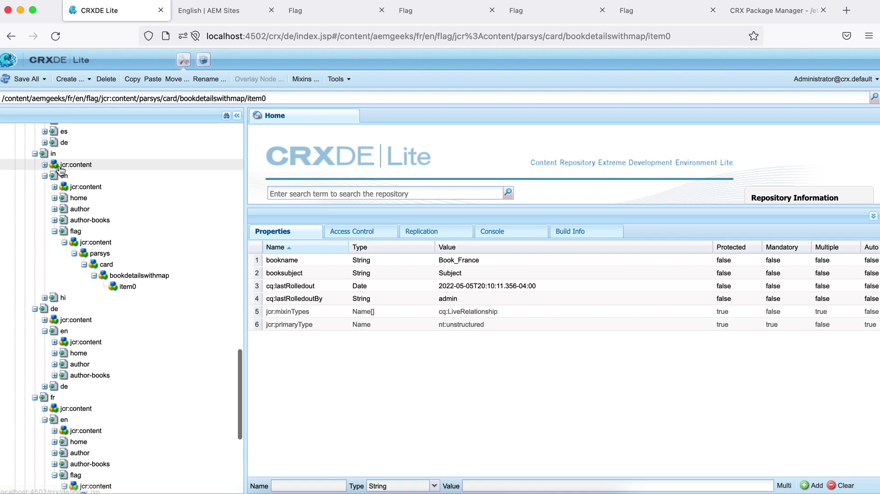
# Step: Show the India Flag card's bookdetailswithmap/item0 properties, with bookname Book_India
pyautogui.click(106, 265)
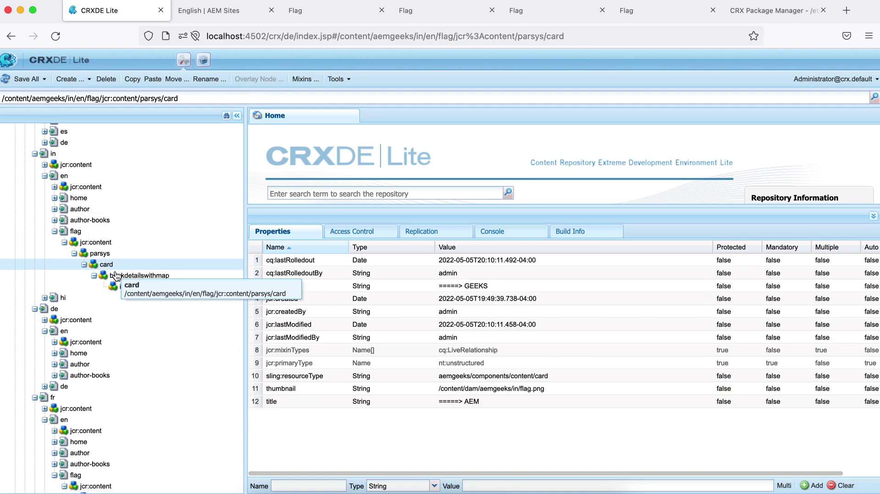
pyautogui.click(120, 276)
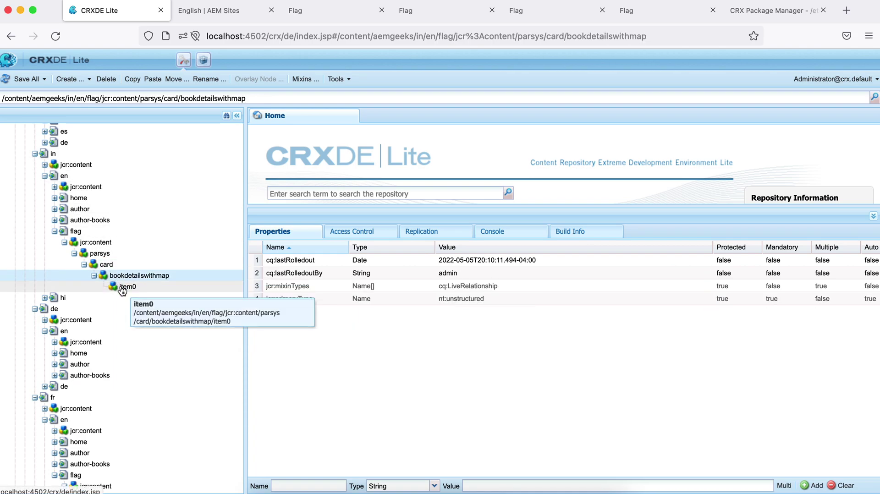
pyautogui.click(125, 287)
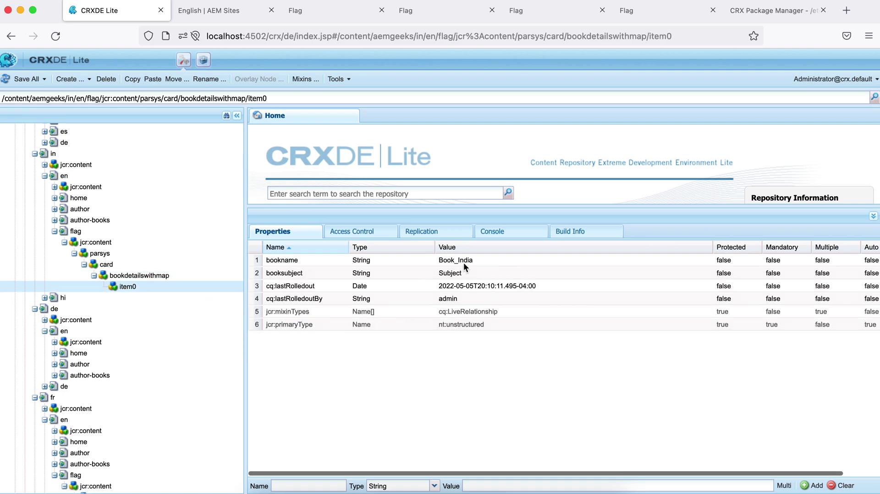
pyautogui.press('super+plus')
pyautogui.press('super+plus')
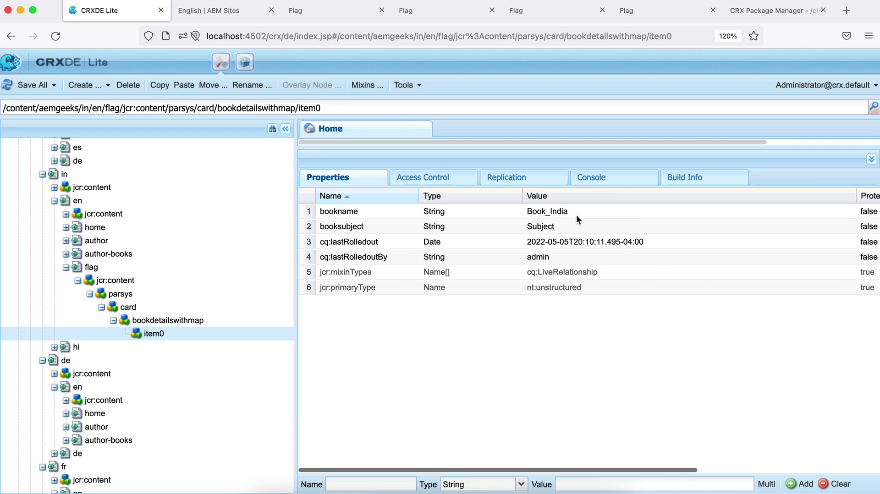
pyautogui.scroll(-5, 201, 352)
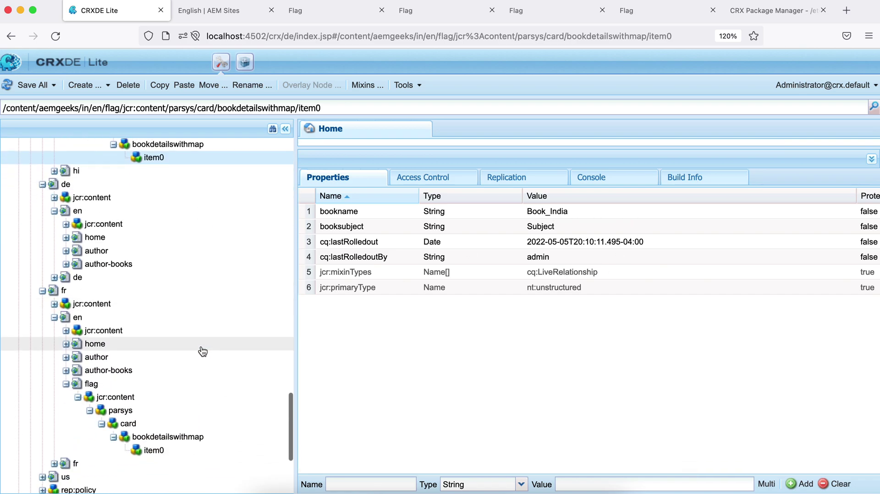
# Step: Refresh the tree and expand the German Flag card down to item0, showing bookname Book_Germany
pyautogui.click(78, 212)
pyautogui.click(7, 85)
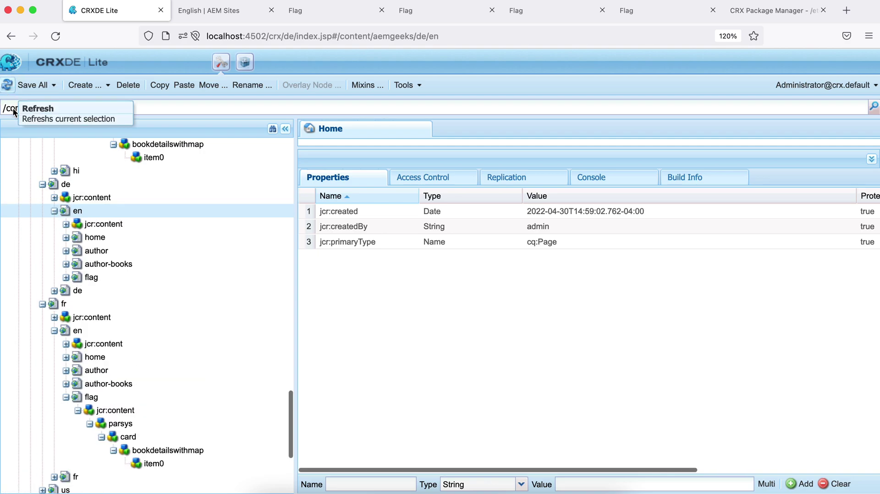
pyautogui.doubleClick(90, 278)
pyautogui.doubleClick(111, 291)
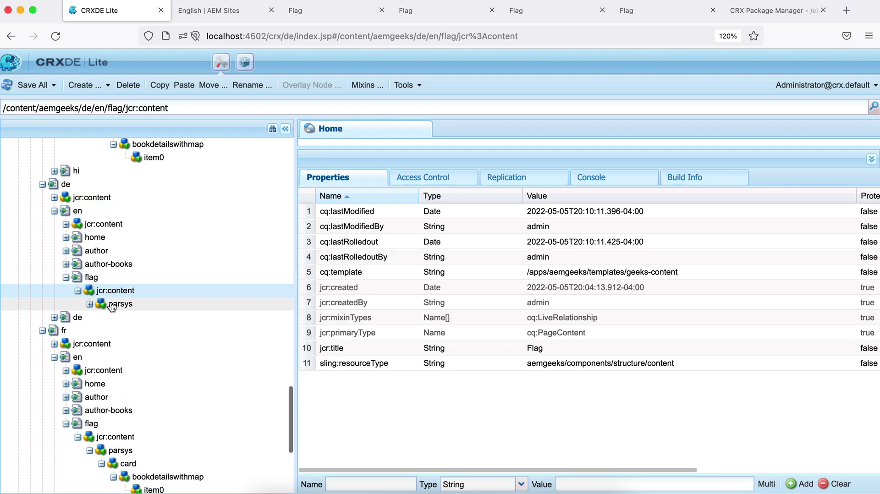
pyautogui.doubleClick(114, 304)
pyautogui.doubleClick(126, 317)
pyautogui.doubleClick(151, 331)
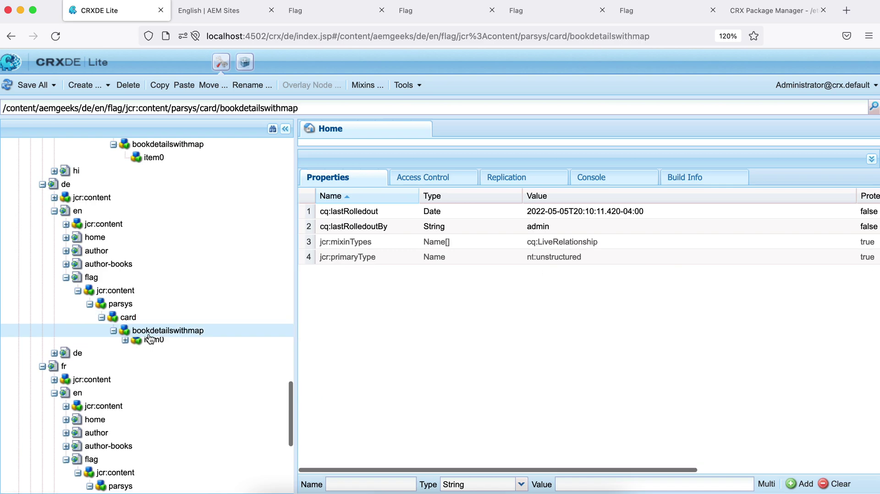
pyautogui.doubleClick(152, 344)
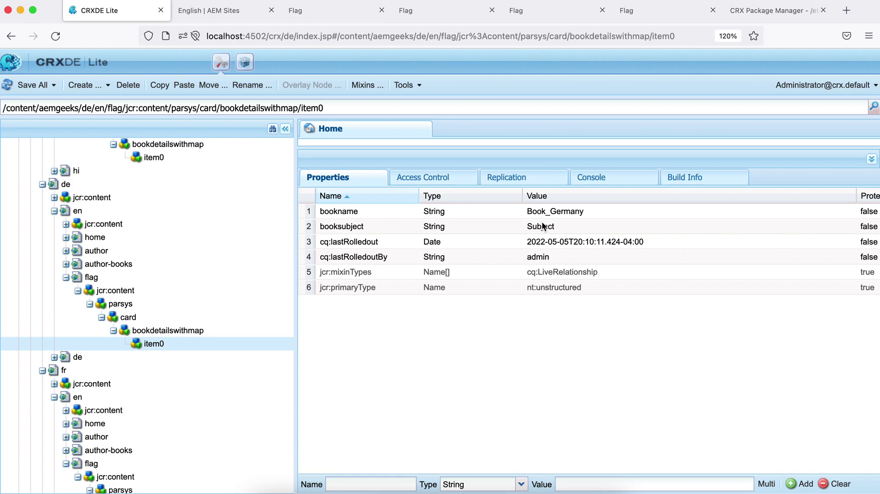
pyautogui.press('super+0')
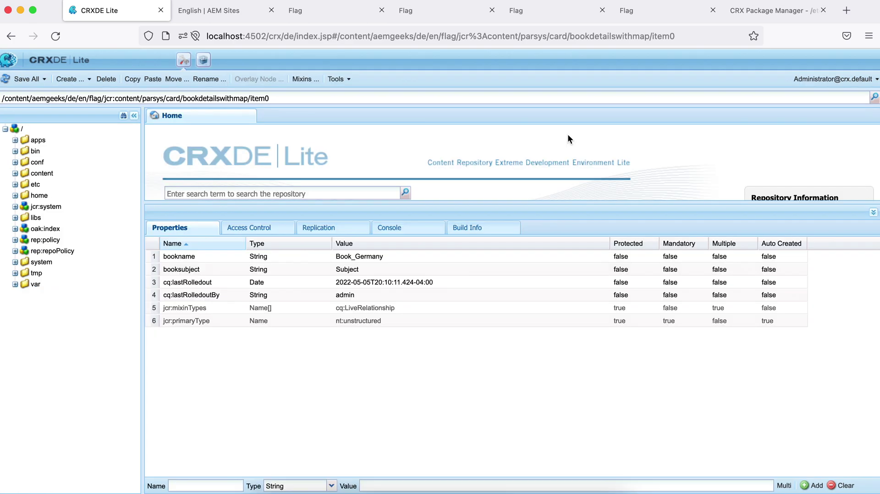